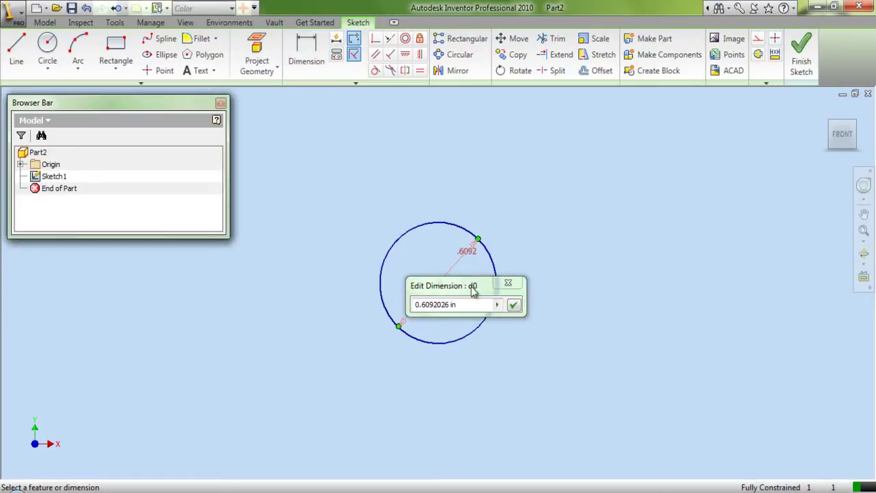
- Set the circle's diameter to 0.9375 in
{"action": "left_click_drag", "start_coordinate": [472, 305], "coordinate": [409, 301]}
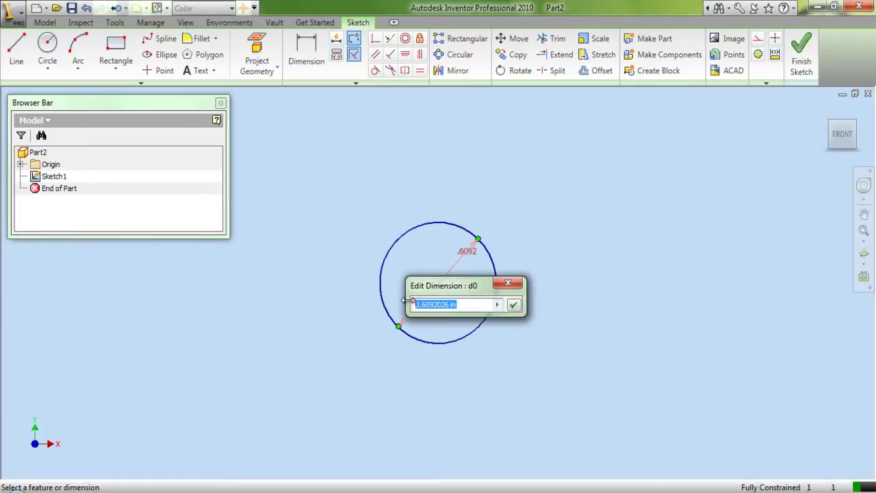
{"action": "type", "text": "0.9375"}
{"action": "left_click", "coordinate": [513, 304]}
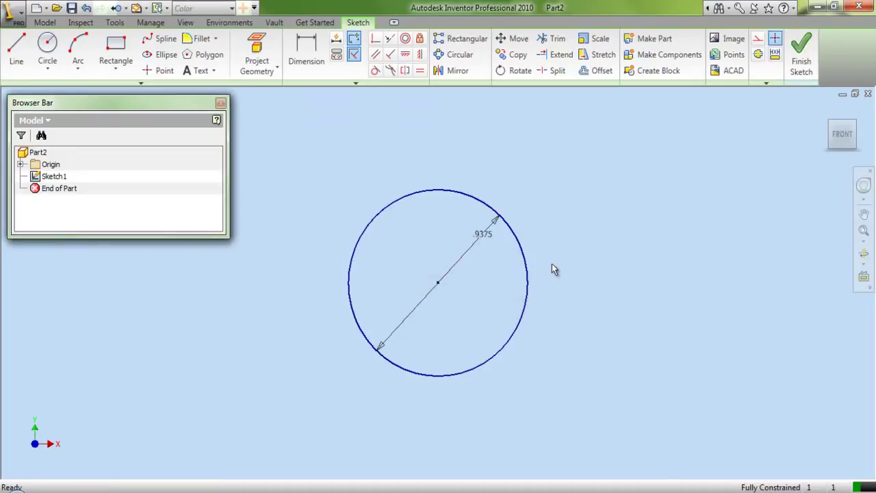
- Offset the circle inward by about 0.06 in to form a concentric inner circle
{"action": "left_click", "coordinate": [593, 74]}
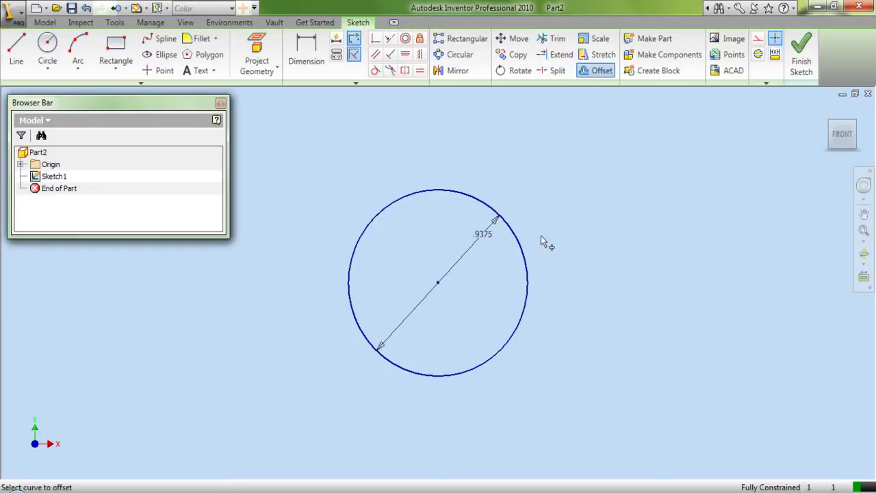
{"action": "right_click", "coordinate": [509, 268]}
{"action": "left_click", "coordinate": [539, 272]}
{"action": "left_click", "coordinate": [518, 279]}
- Dimension the gap between the two concentric circles and set it to 0.0625 in
{"action": "left_click", "coordinate": [306, 54]}
{"action": "left_click", "coordinate": [503, 331]}
{"action": "left_click", "coordinate": [518, 342]}
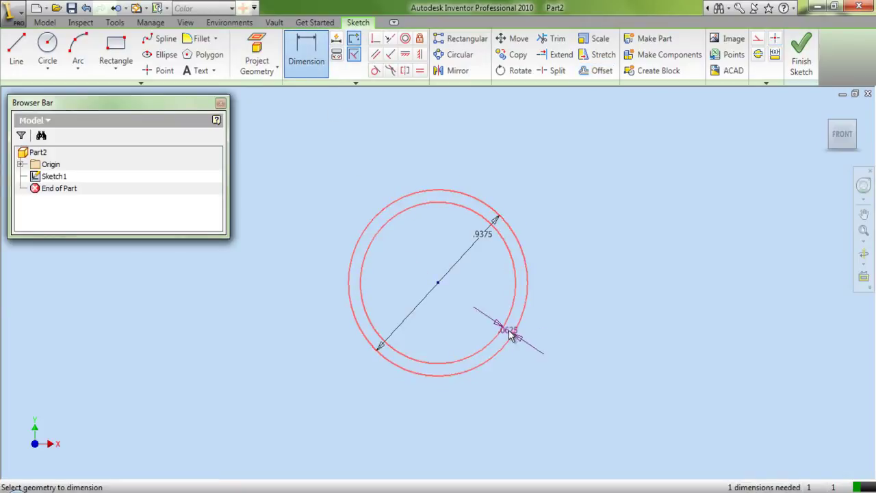
{"action": "left_click", "coordinate": [509, 334]}
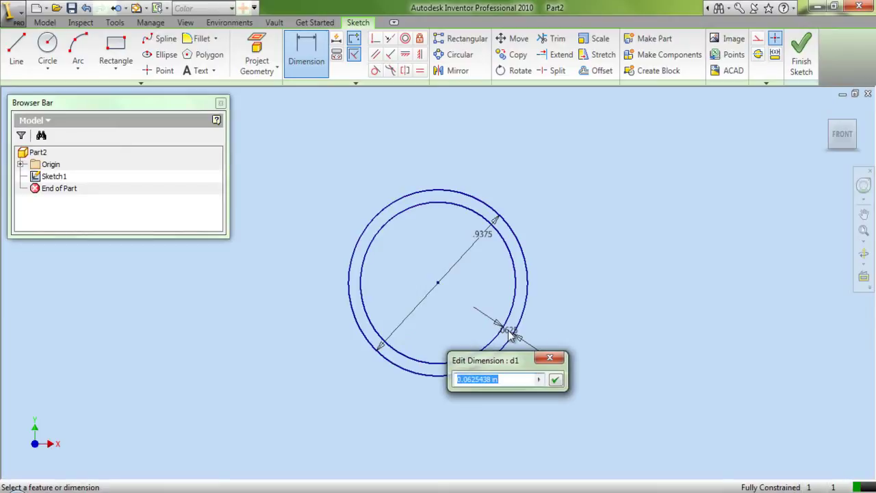
{"action": "type", "text": "0."}
{"action": "left_click", "coordinate": [554, 379]}
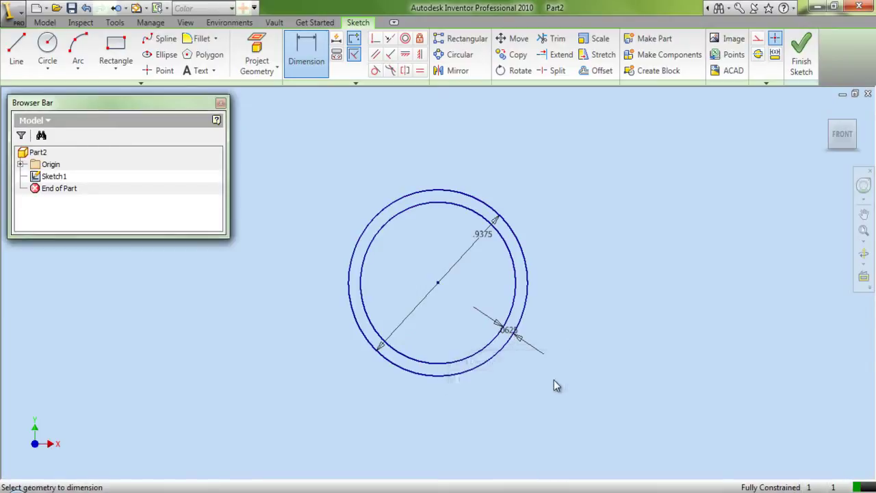
{"action": "right_click", "coordinate": [563, 298]}
{"action": "left_click", "coordinate": [573, 301]}
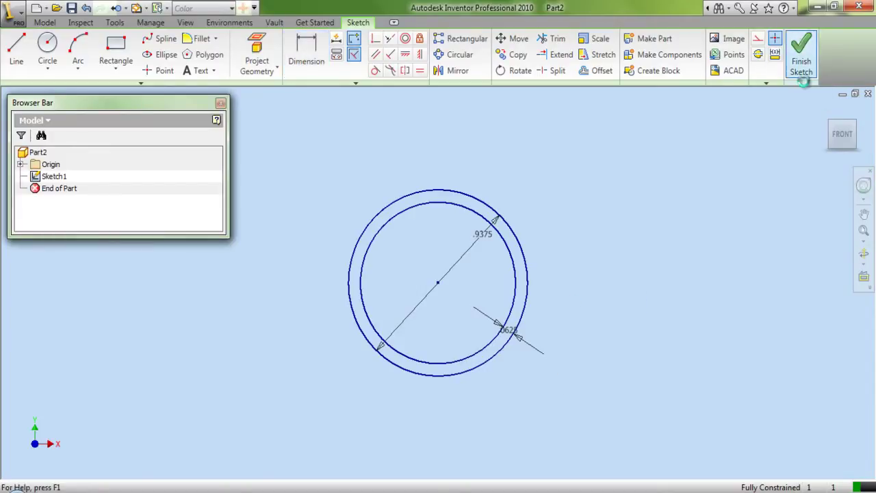
- Finish the sketch and extrude the ring profile between the circles 0.4375 in as a new solid
{"action": "left_click", "coordinate": [800, 54]}
{"action": "left_click", "coordinate": [859, 126]}
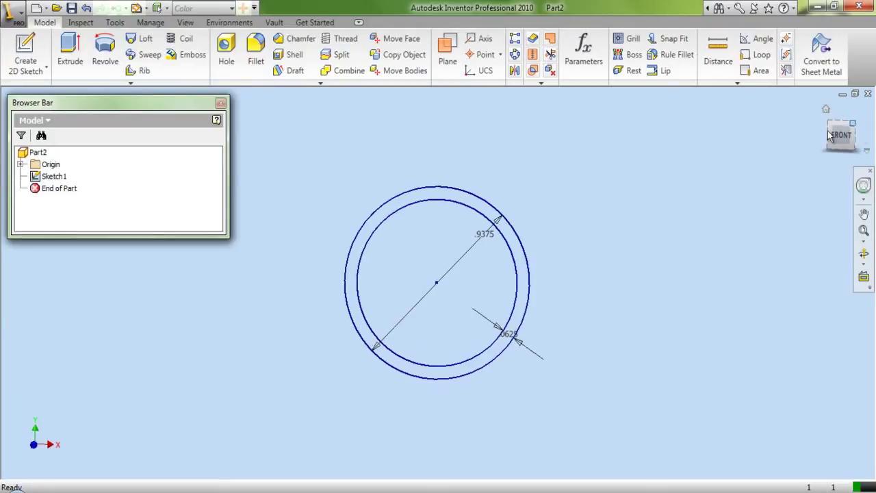
{"action": "left_click", "coordinate": [70, 52]}
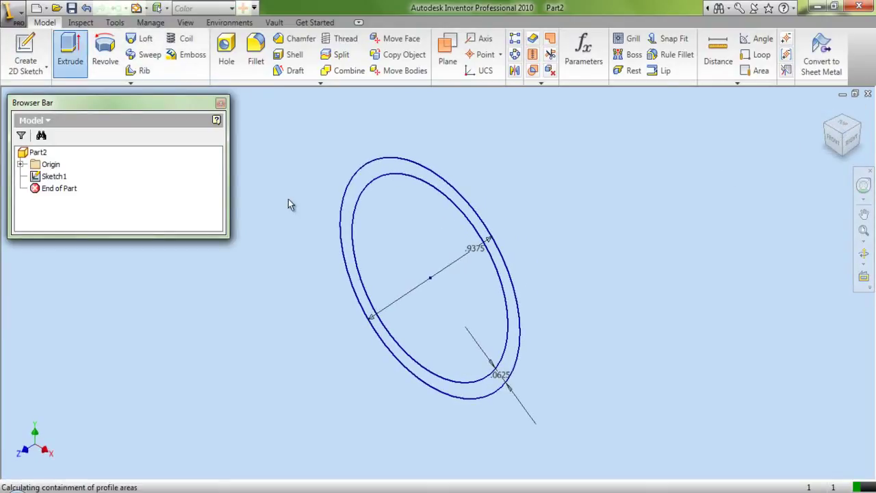
{"action": "left_click", "coordinate": [342, 203]}
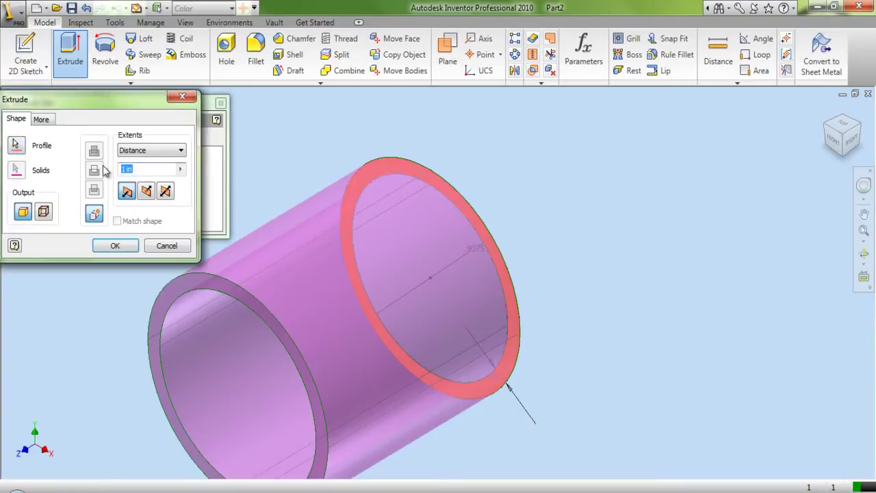
{"action": "type", "text": "4375"}
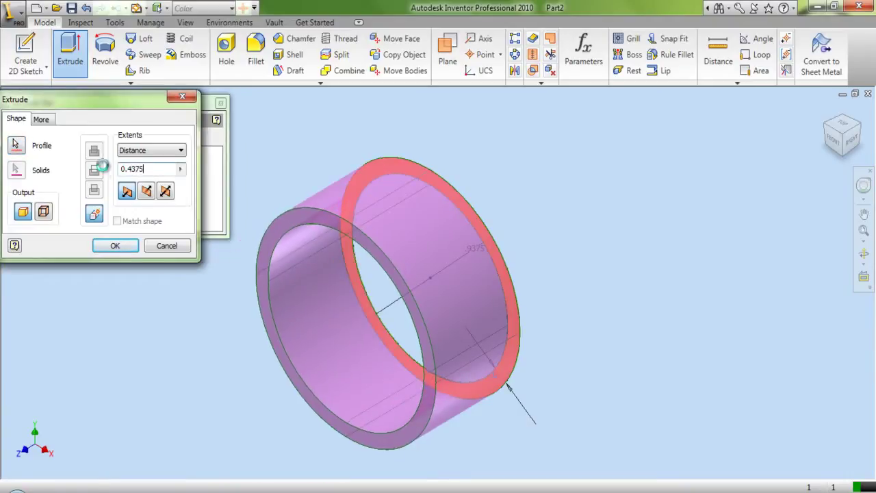
{"action": "left_click", "coordinate": [117, 246]}
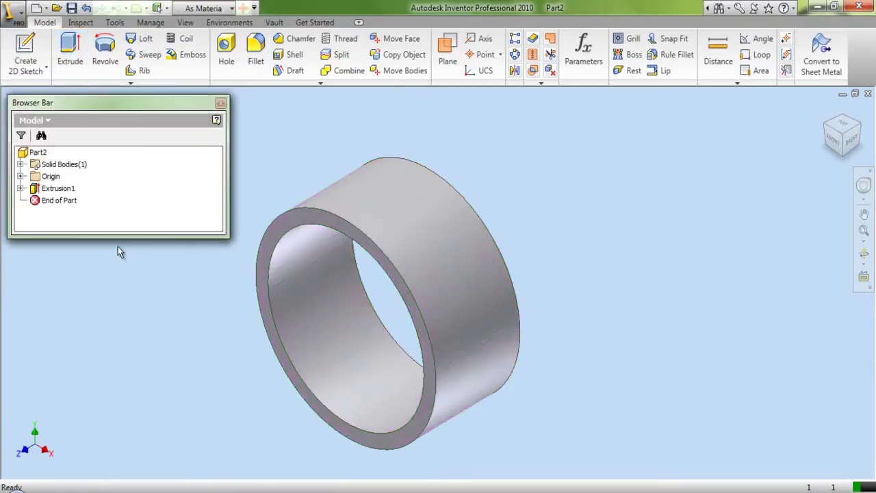
- Save the part as Nozzle in the Y folder
{"action": "left_click", "coordinate": [71, 7]}
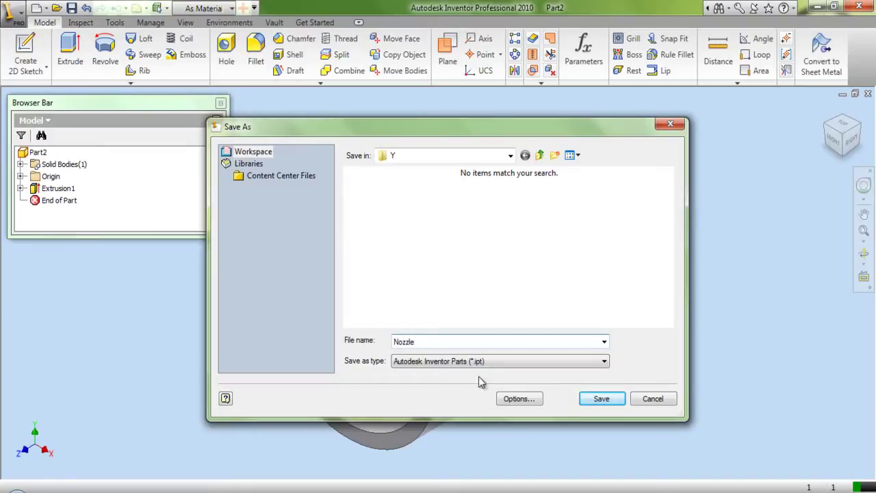
{"action": "left_click", "coordinate": [604, 399]}
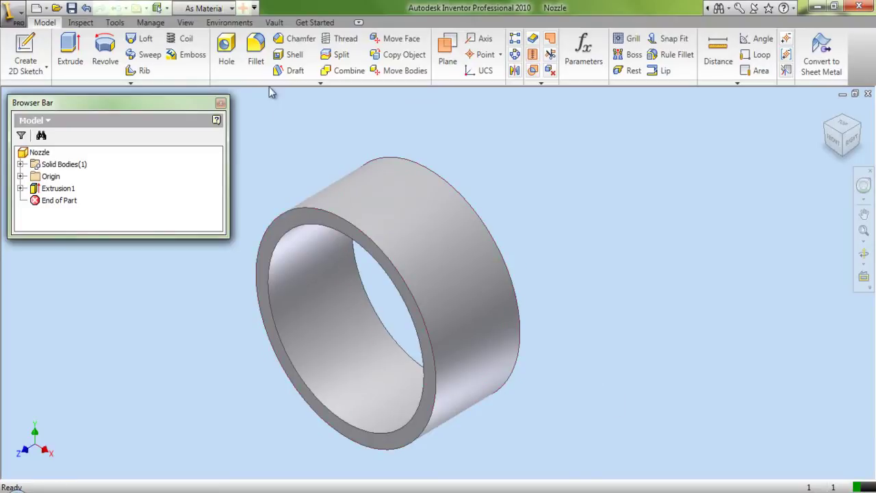
- Start a sketch on the ring's front face and draw a six-sided polygon about 1.07 in across flats, centred on the ring
{"action": "left_click", "coordinate": [26, 52]}
{"action": "scroll", "coordinate": [501, 218], "scroll_direction": "down", "scroll_amount": 3}
{"action": "scroll", "coordinate": [383, 219], "scroll_direction": "up", "scroll_amount": 3}
{"action": "left_click", "coordinate": [382, 218]}
{"action": "scroll", "coordinate": [381, 218], "scroll_direction": "down", "scroll_amount": 2}
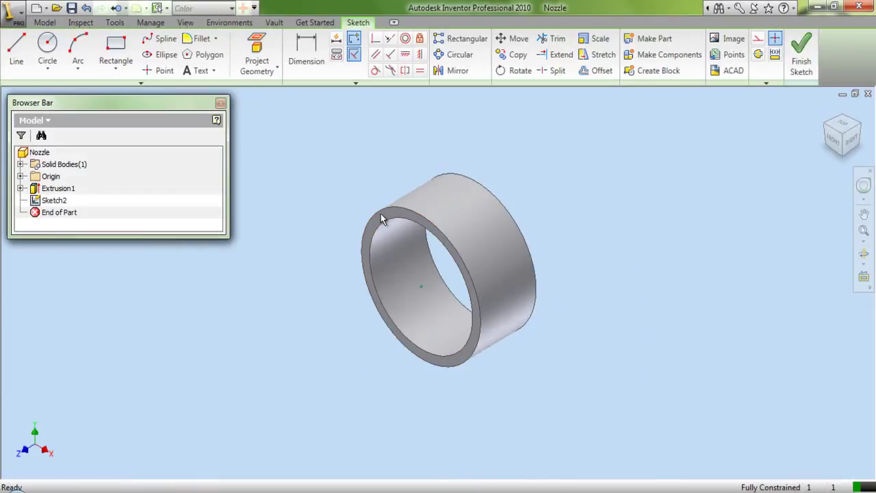
{"action": "left_click", "coordinate": [203, 55]}
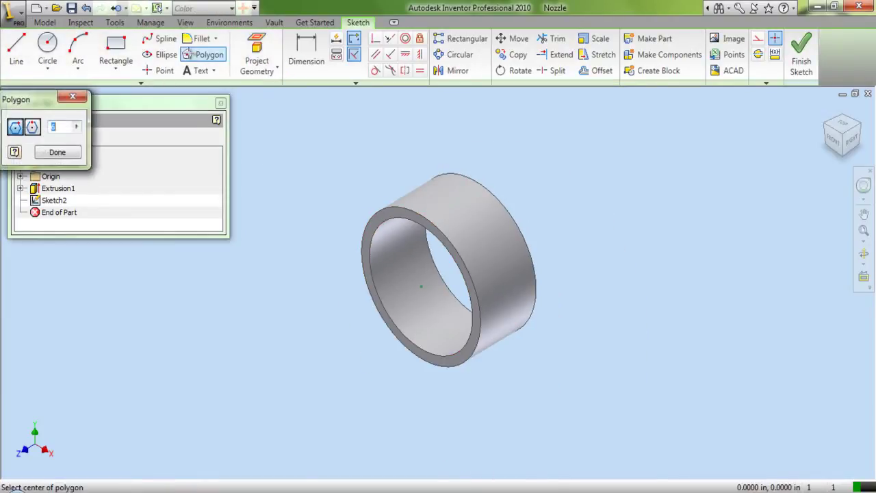
{"action": "left_click", "coordinate": [420, 287]}
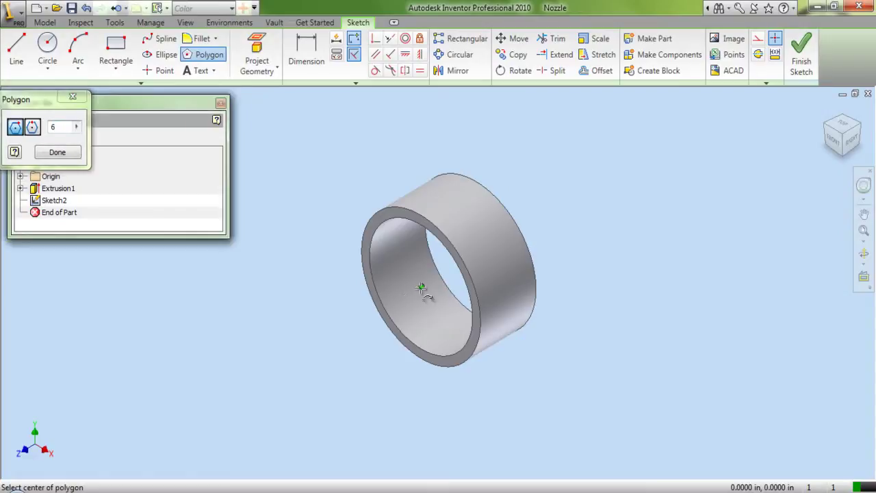
{"action": "left_click", "coordinate": [404, 185]}
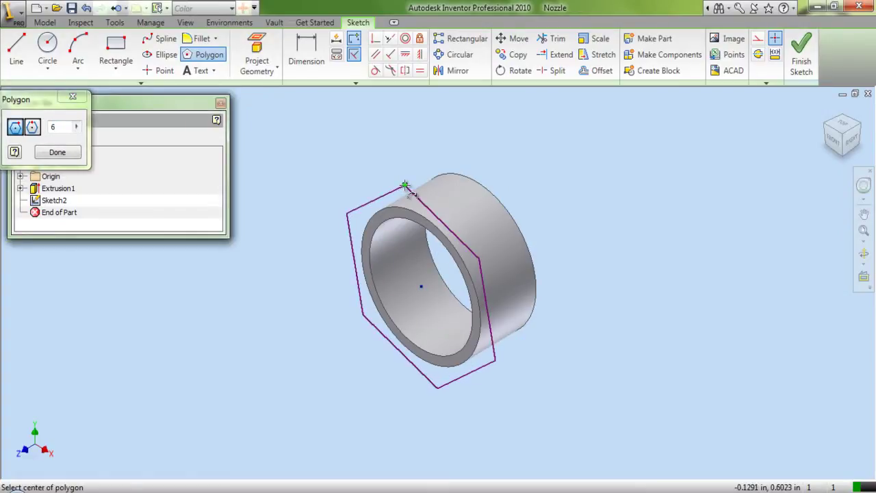
{"action": "right_click", "coordinate": [405, 186]}
{"action": "left_click", "coordinate": [419, 192]}
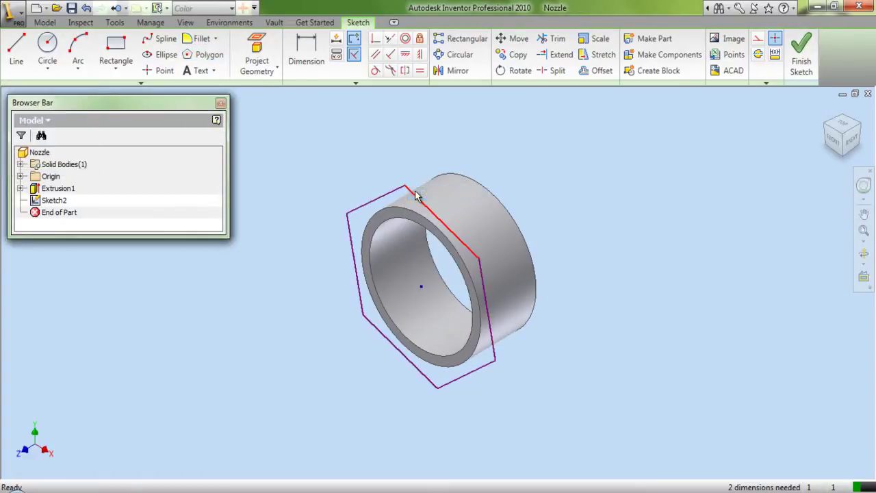
- Apply a horizontal constraint to the hexagon's upper edge
{"action": "key", "text": "Page_Up"}
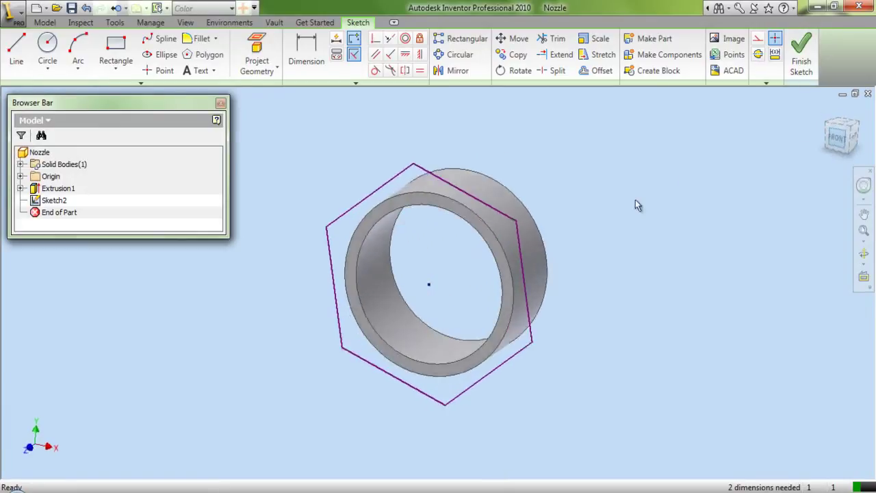
{"action": "left_click", "coordinate": [405, 54]}
{"action": "left_click", "coordinate": [465, 170]}
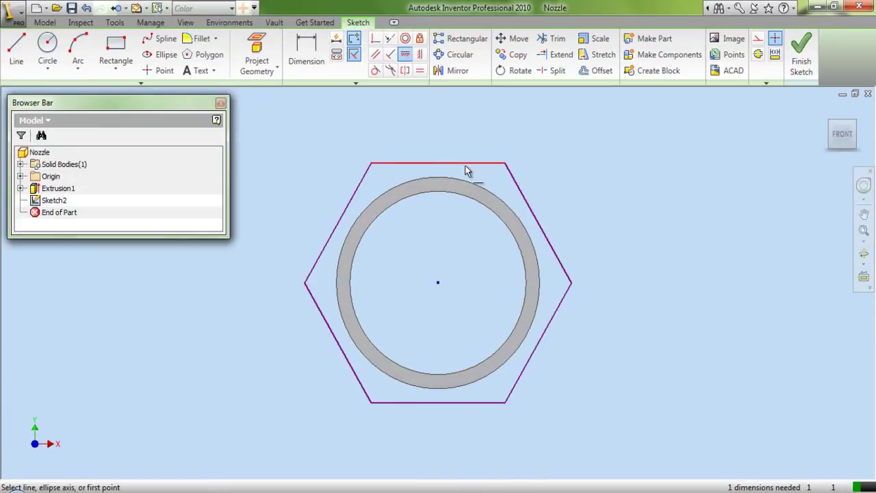
{"action": "right_click", "coordinate": [547, 151]}
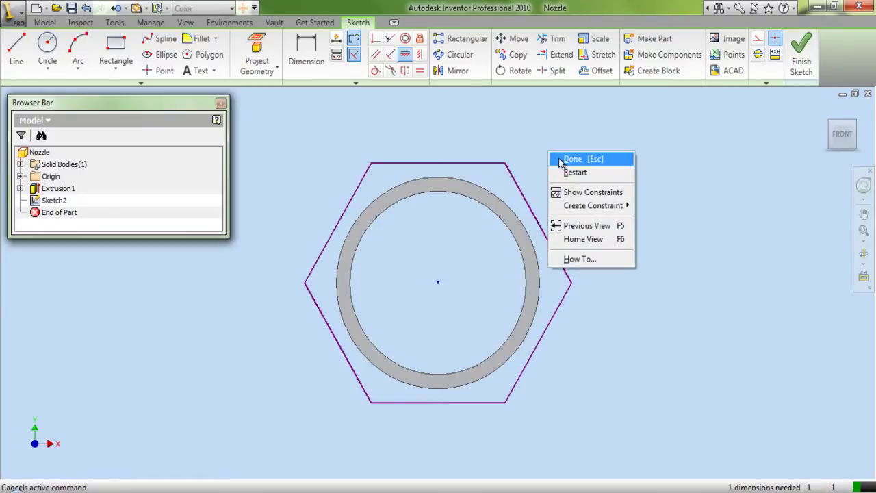
{"action": "left_click", "coordinate": [559, 162]}
- Dimension the distance between the hexagon's upper and lower edges and set it to 1 in
{"action": "key", "text": "d"}
{"action": "left_click", "coordinate": [479, 165]}
{"action": "left_click", "coordinate": [440, 403]}
{"action": "left_click", "coordinate": [615, 291]}
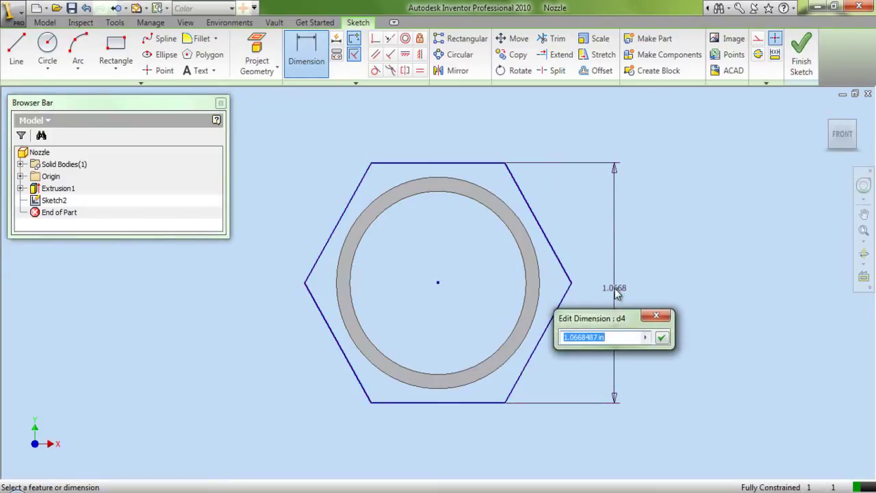
{"action": "type", "text": "1"}
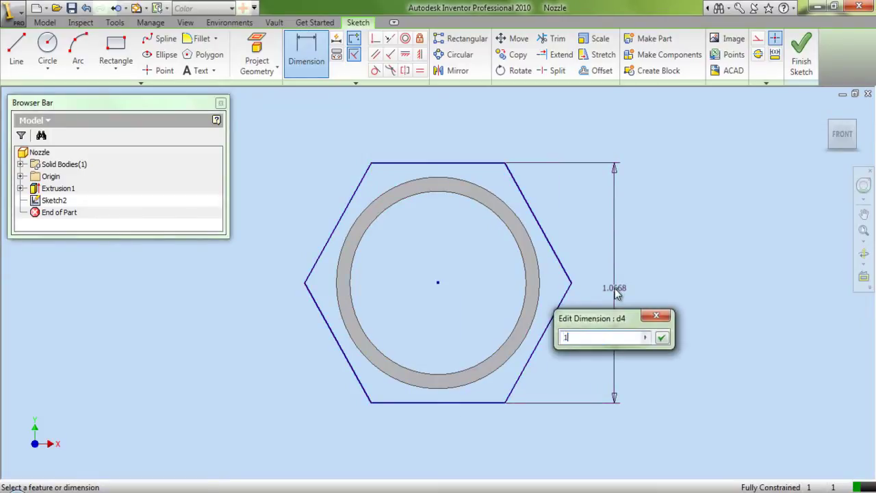
{"action": "left_click", "coordinate": [662, 338]}
{"action": "right_click", "coordinate": [656, 261]}
{"action": "left_click", "coordinate": [674, 261]}
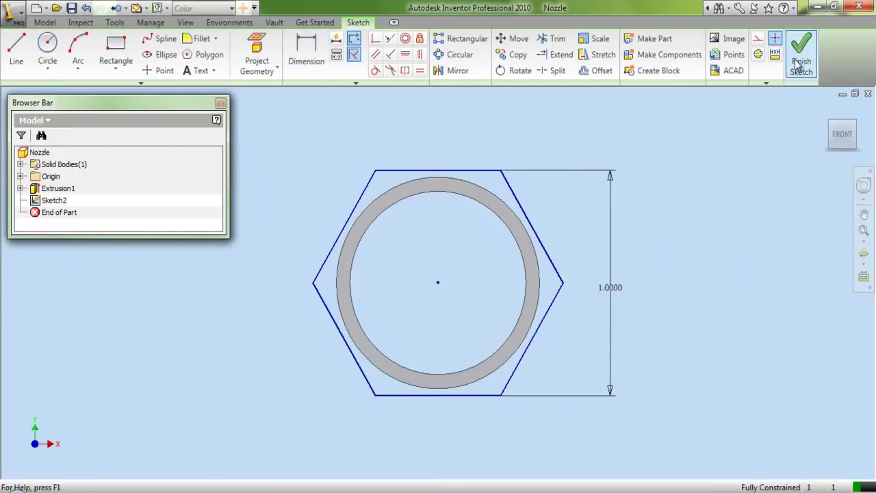
- Finish the sketch and extrude the full hexagon 0.125 in outward from the ring, joined to the body
{"action": "left_click", "coordinate": [800, 58]}
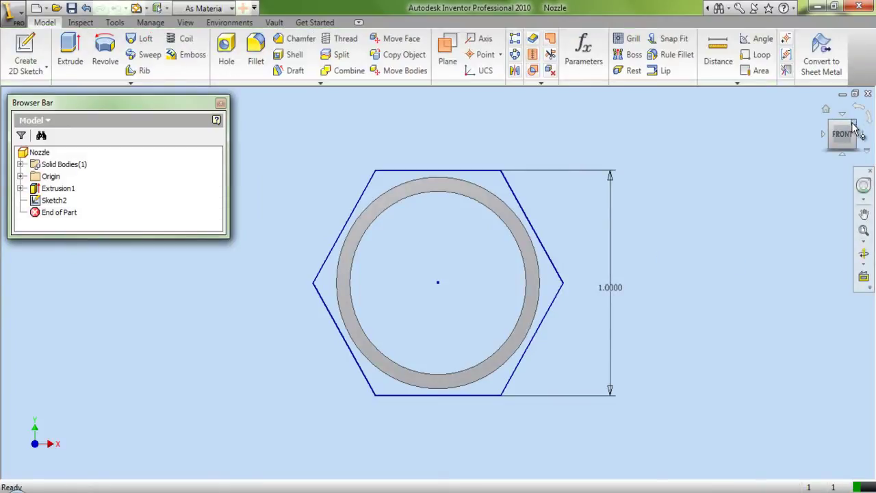
{"action": "left_click", "coordinate": [853, 128]}
{"action": "left_click", "coordinate": [70, 51]}
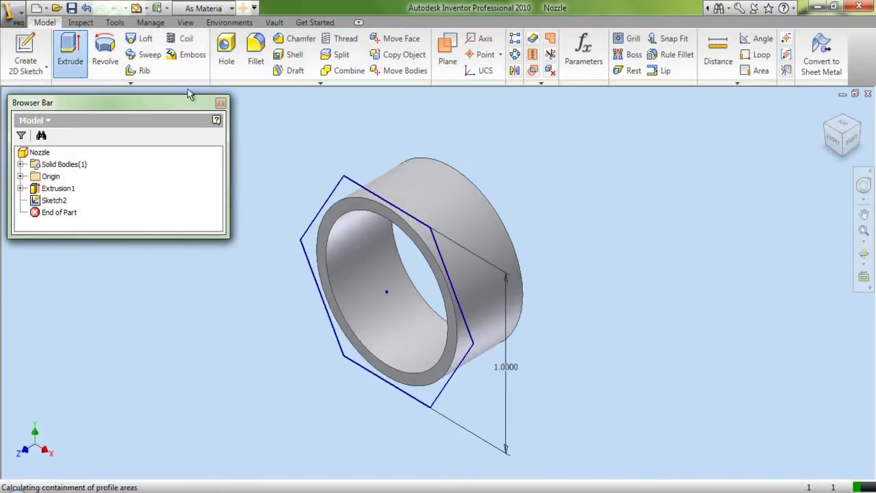
{"action": "left_click", "coordinate": [340, 191]}
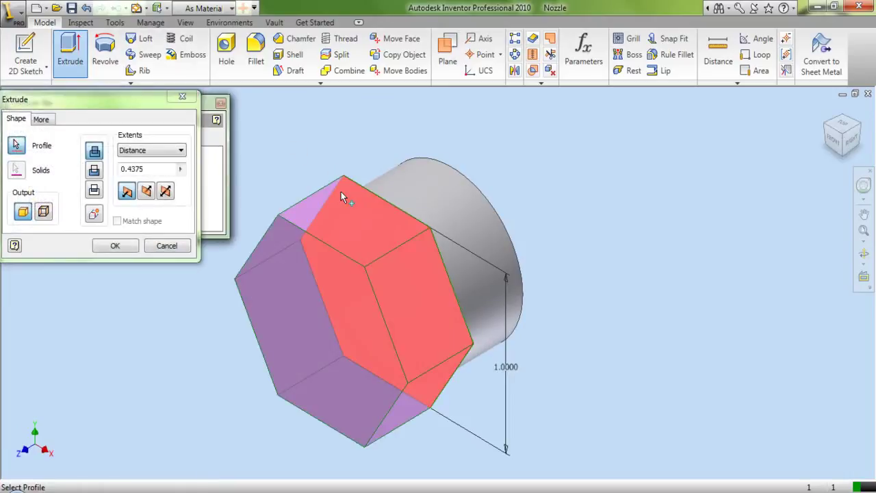
{"action": "left_click_drag", "start_coordinate": [162, 168], "coordinate": [111, 170]}
{"action": "type", "text": "0.125"}
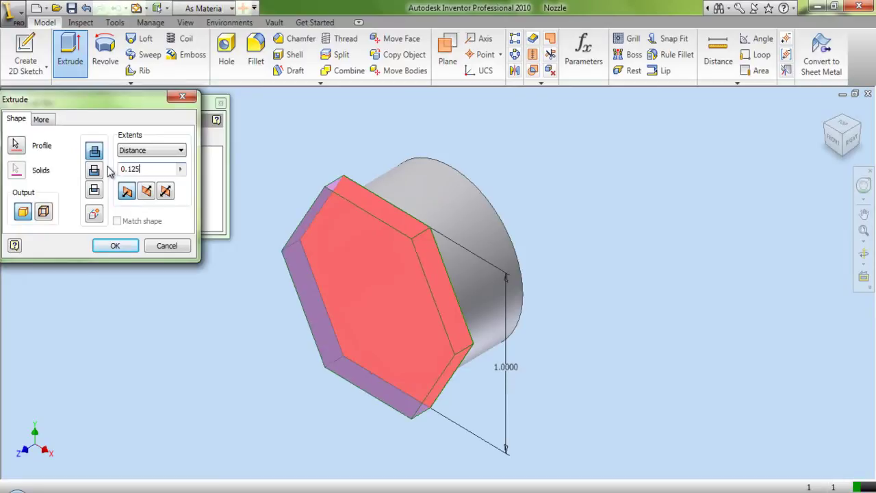
{"action": "left_click", "coordinate": [115, 245]}
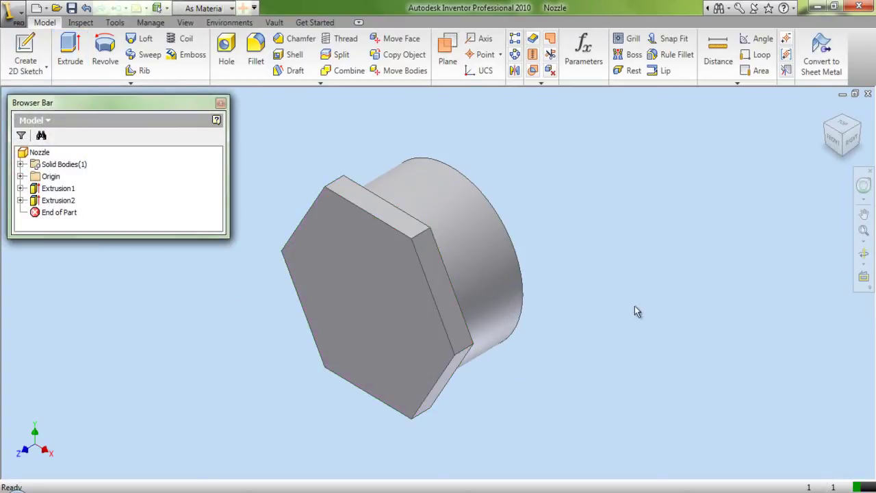
- Make the origin's YZ plane visible in the model
{"action": "scroll", "coordinate": [636, 317], "scroll_direction": "down", "scroll_amount": 3}
{"action": "left_click", "coordinate": [20, 177]}
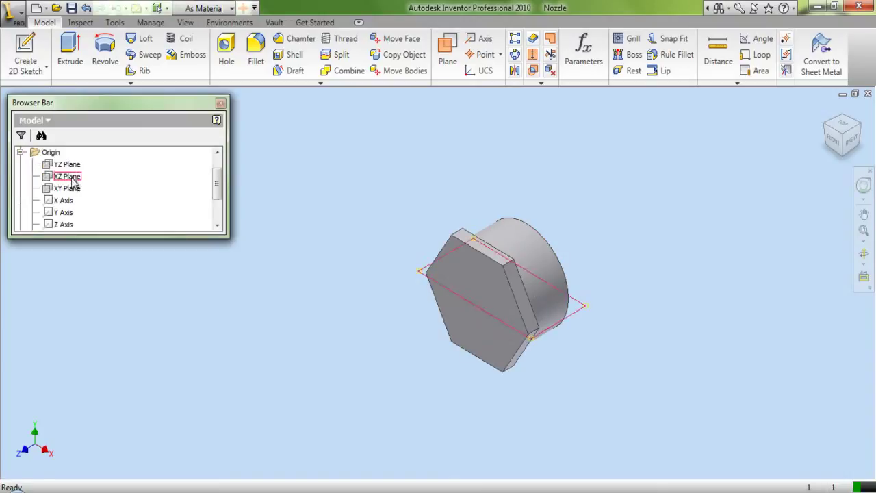
{"action": "left_click", "coordinate": [73, 168]}
{"action": "right_click", "coordinate": [73, 168]}
{"action": "left_click", "coordinate": [102, 267]}
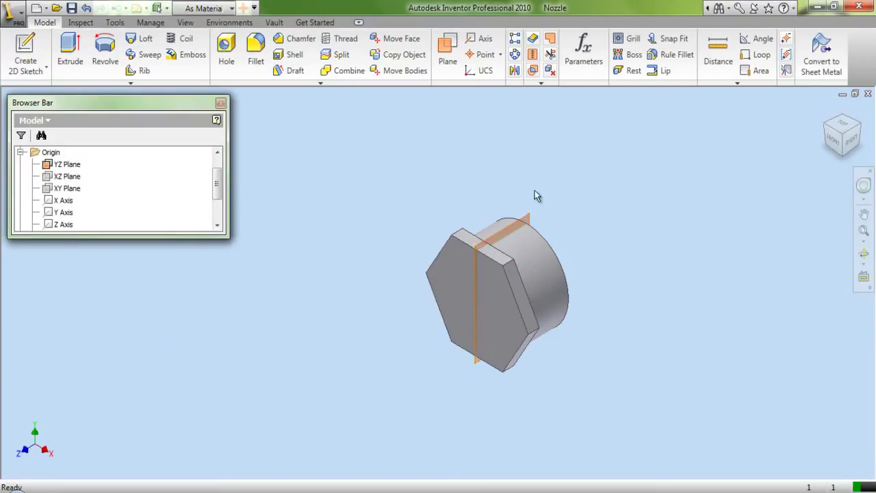
- Turn to the right-side view with the hex head uppermost and start a new 2D sketch on the YZ plane
{"action": "left_click", "coordinate": [850, 140]}
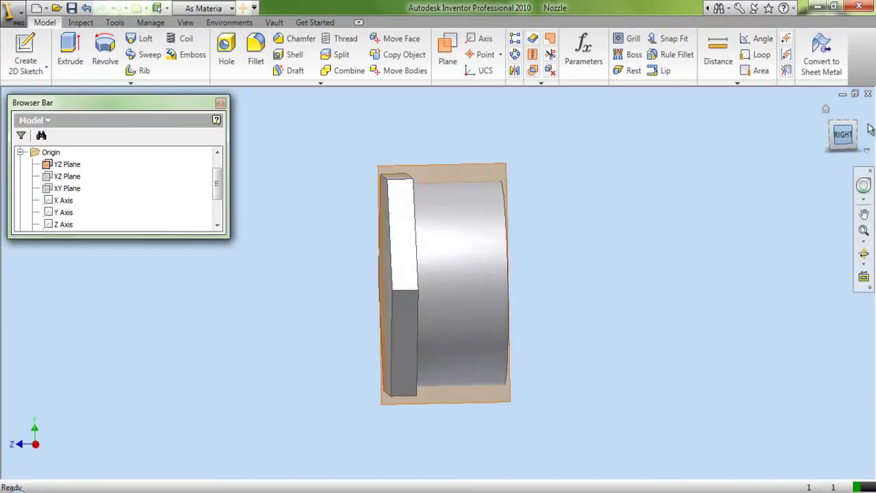
{"action": "left_click", "coordinate": [870, 118]}
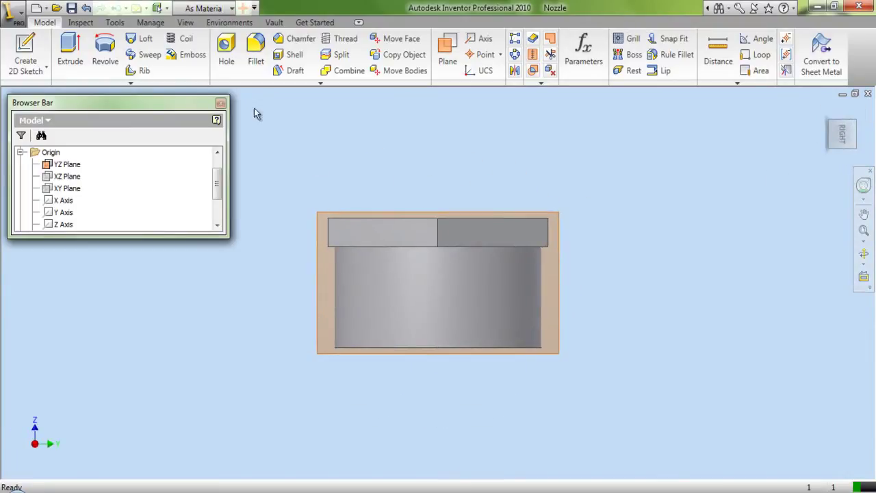
{"action": "left_click", "coordinate": [25, 49]}
{"action": "left_click", "coordinate": [321, 216]}
- Slice the graphics at the sketch plane and turn off the YZ plane's visibility
{"action": "right_click", "coordinate": [524, 148]}
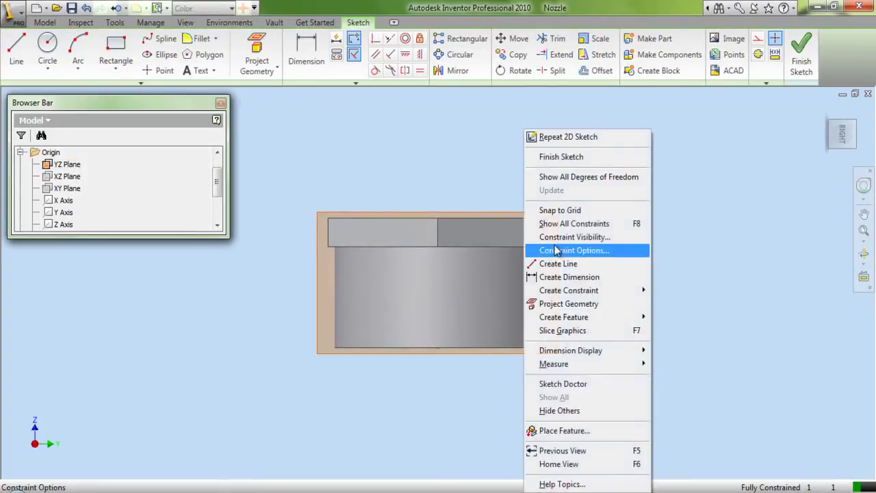
{"action": "left_click", "coordinate": [561, 330]}
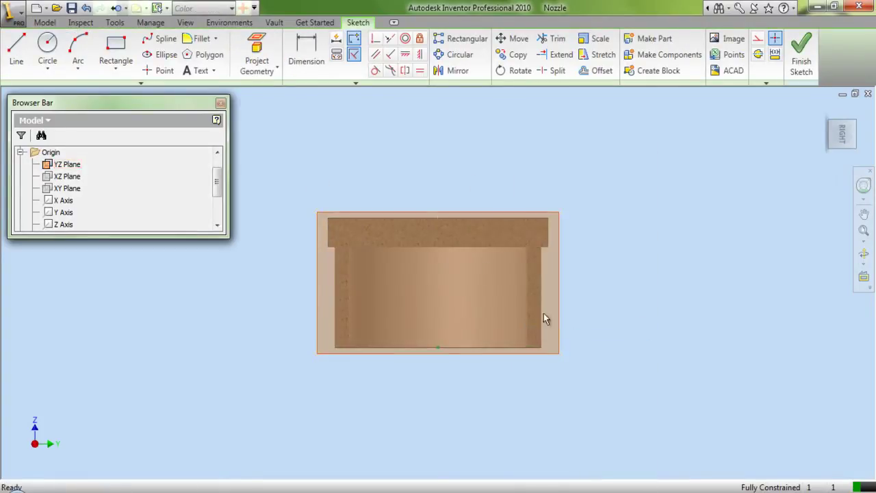
{"action": "right_click", "coordinate": [439, 213]}
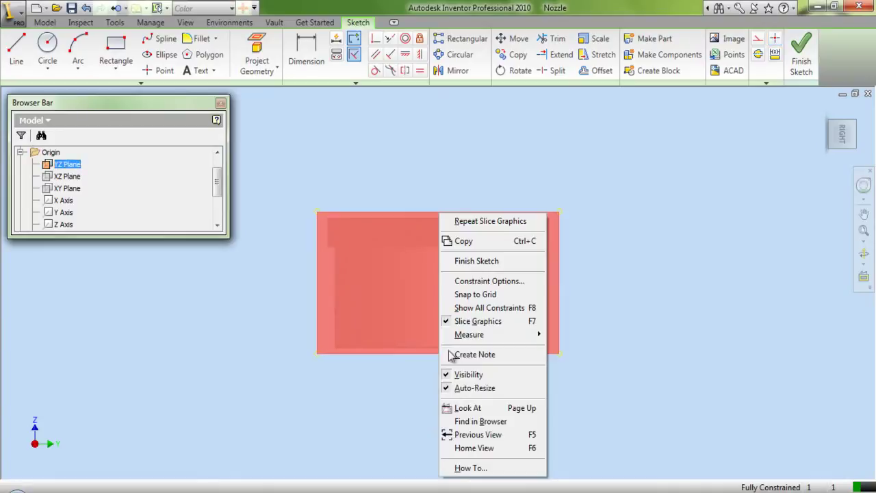
{"action": "left_click", "coordinate": [453, 375]}
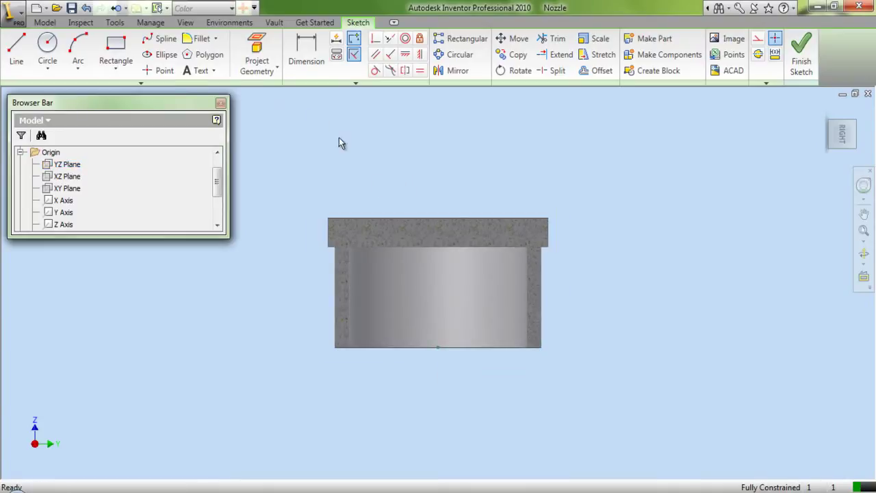
- Project the origin's XZ plane into the sketch as a vertical centre reference
{"action": "left_click", "coordinate": [257, 55]}
{"action": "left_click", "coordinate": [74, 173]}
{"action": "right_click", "coordinate": [487, 164]}
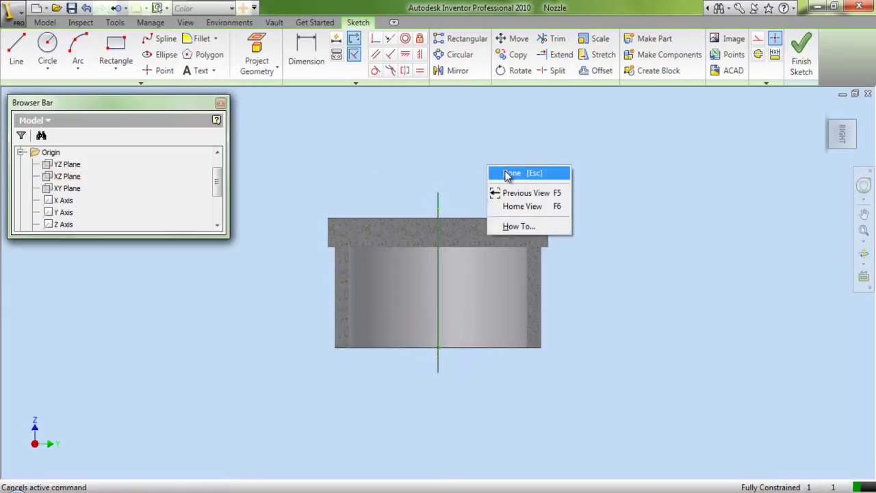
{"action": "left_click", "coordinate": [512, 173]}
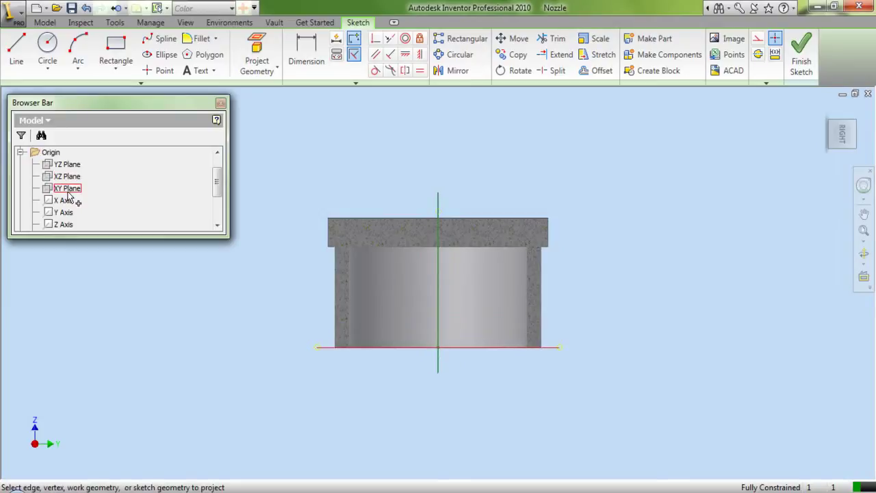
- Project the upper edge of the hex head and change the projected lines to construction geometry
{"action": "mouse_move", "coordinate": [405, 218]}
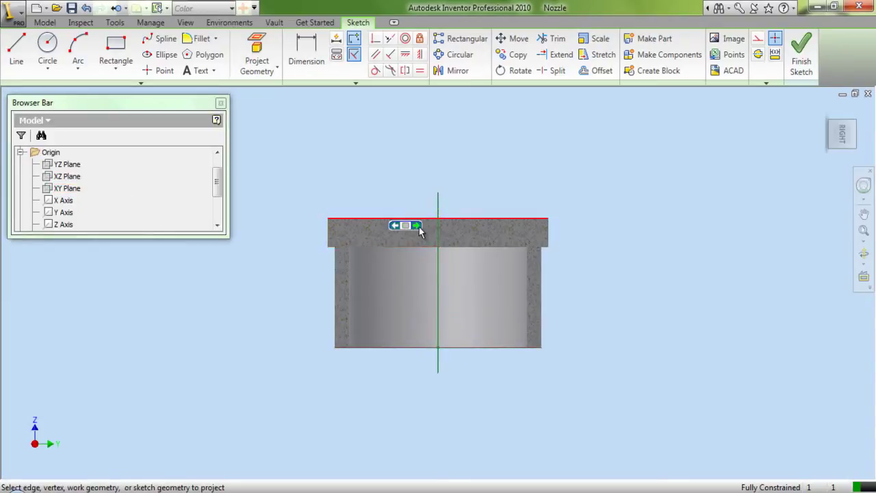
{"action": "left_click", "coordinate": [404, 221]}
{"action": "right_click", "coordinate": [494, 161]}
{"action": "left_click", "coordinate": [522, 168]}
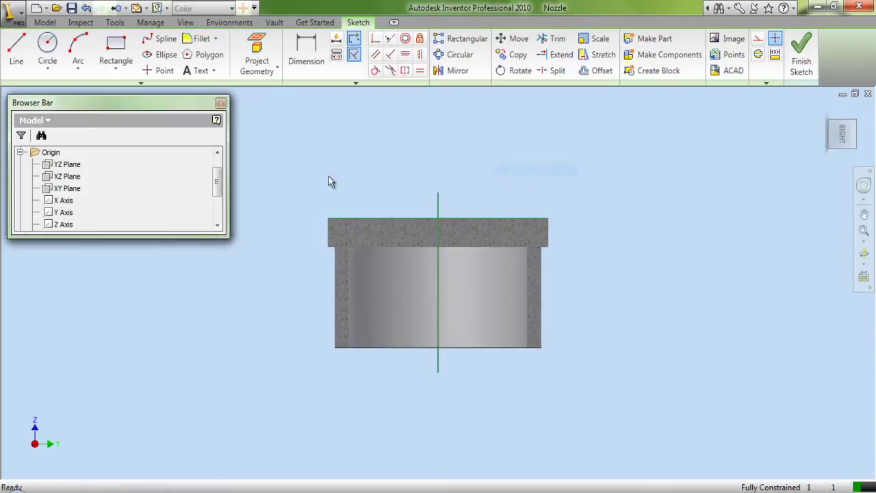
{"action": "left_click", "coordinate": [757, 40]}
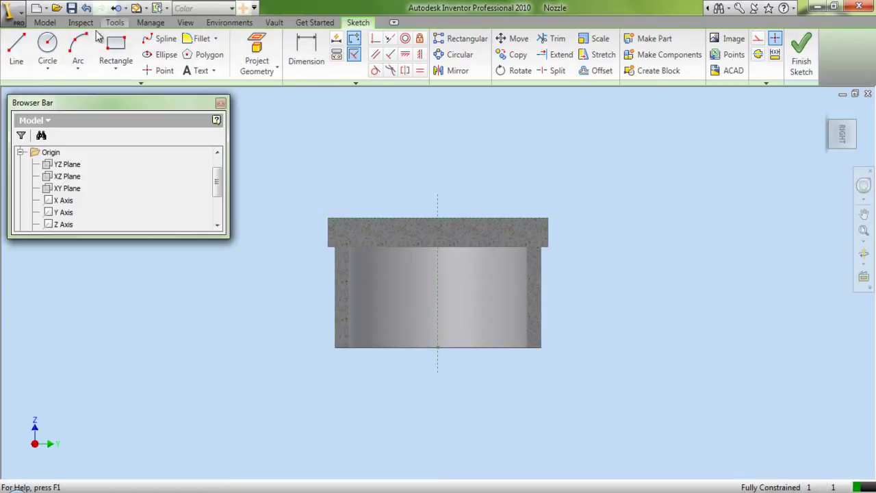
- Draw a horizontal line above the hex head, starting at about -0.5, 0.8 in and extending across the vertical reference
{"action": "left_click", "coordinate": [17, 49]}
{"action": "left_click", "coordinate": [328, 164]}
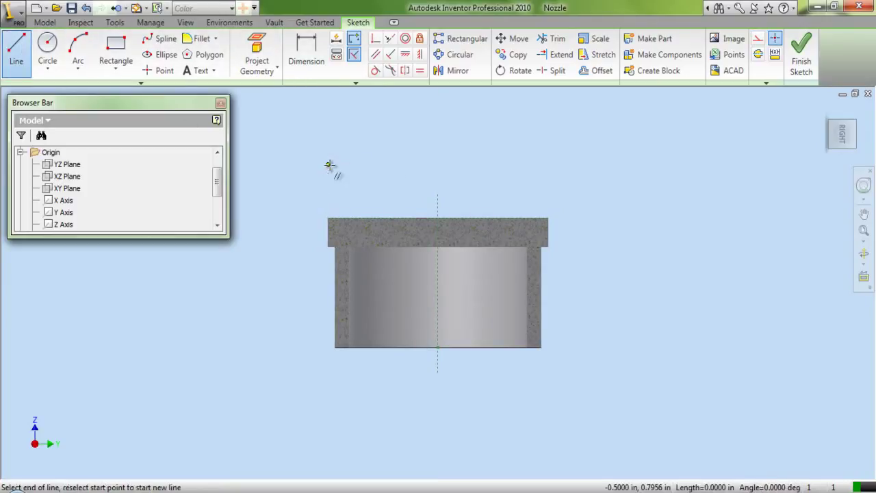
{"action": "left_click", "coordinate": [528, 164]}
{"action": "right_click", "coordinate": [530, 167]}
{"action": "left_click", "coordinate": [544, 175]}
- Apply a coincident constraint between the line's midpoint and the centre point on the head's upper edge
{"action": "left_click", "coordinate": [375, 38]}
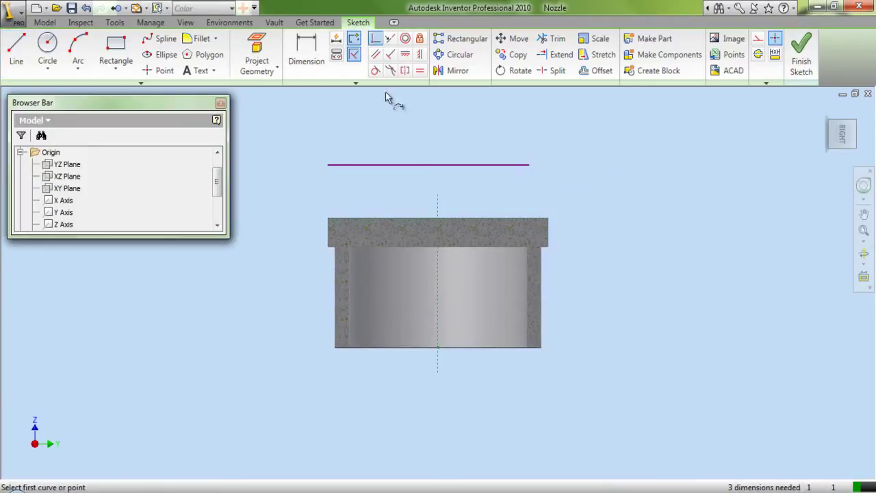
{"action": "left_click", "coordinate": [428, 164]}
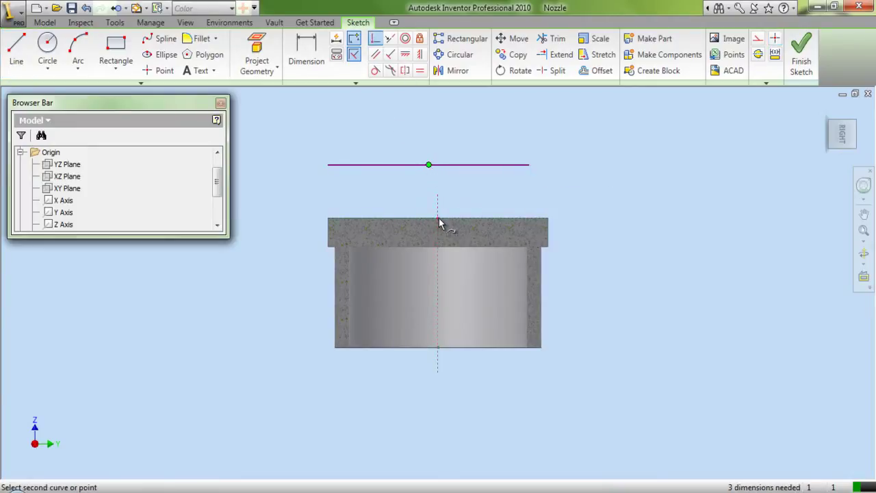
{"action": "left_click", "coordinate": [438, 218]}
{"action": "right_click", "coordinate": [448, 153]}
{"action": "left_click", "coordinate": [460, 161]}
- Dimension the line on the head's upper edge to 0.5 in and move the dimension below the line
{"action": "key", "text": "d"}
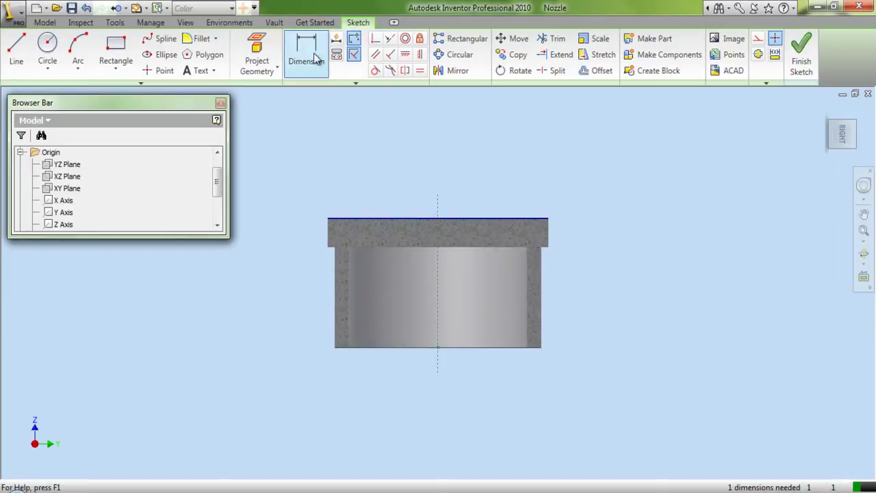
{"action": "mouse_move", "coordinate": [421, 220]}
{"action": "left_click", "coordinate": [431, 226]}
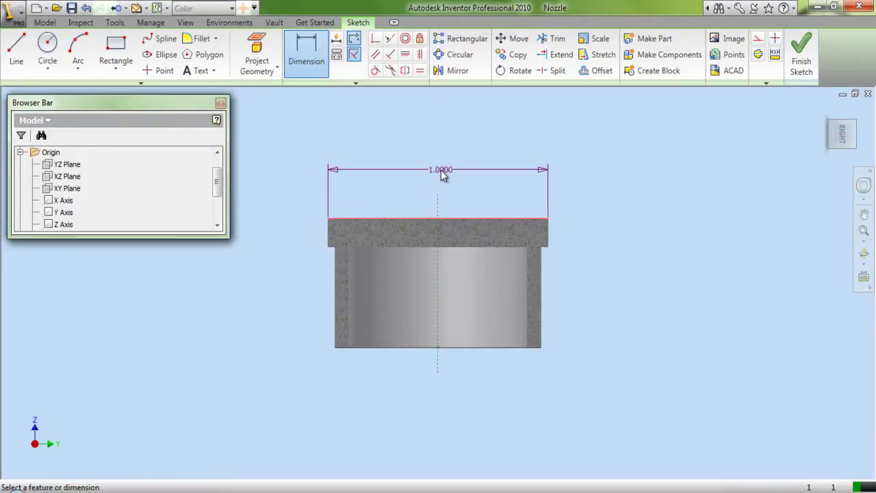
{"action": "left_click", "coordinate": [442, 175]}
{"action": "type", "text": ".5"}
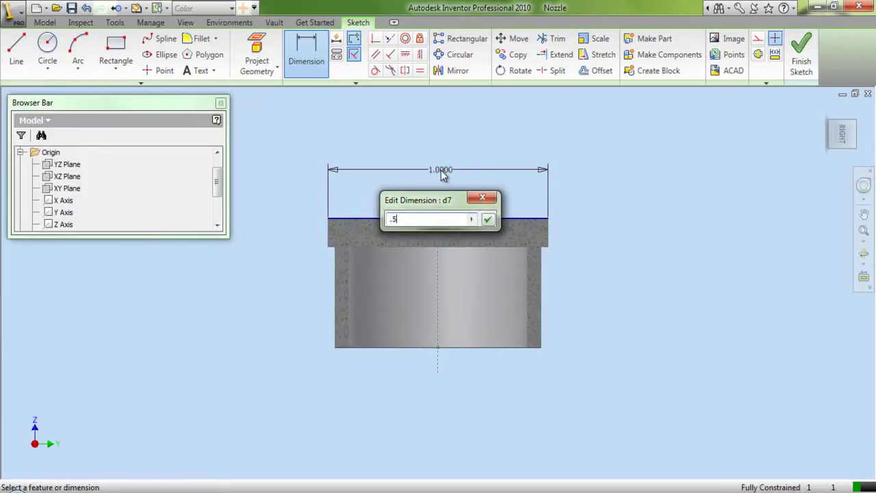
{"action": "key", "text": "Return"}
{"action": "right_click", "coordinate": [464, 149]}
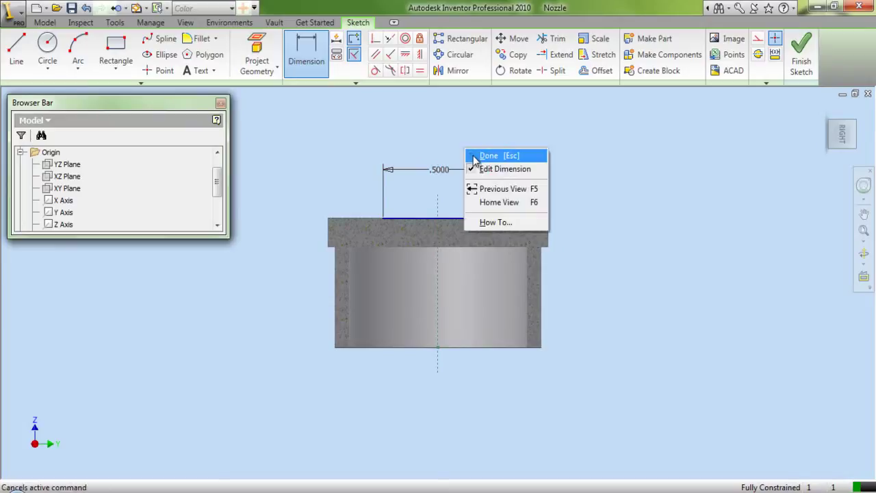
{"action": "left_click", "coordinate": [479, 154]}
{"action": "left_click_drag", "start_coordinate": [442, 175], "coordinate": [437, 260]}
- Draw a second horizontal line about 0.44 in long, well above the hex head and roughly centred on it
{"action": "scroll", "coordinate": [435, 195], "scroll_direction": "up", "scroll_amount": 2}
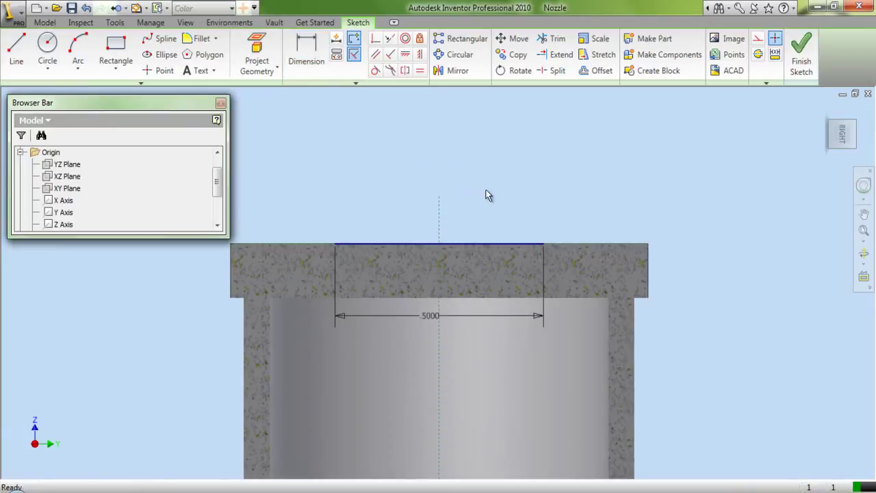
{"action": "scroll", "coordinate": [483, 195], "scroll_direction": "down", "scroll_amount": 1}
{"action": "key", "text": "l"}
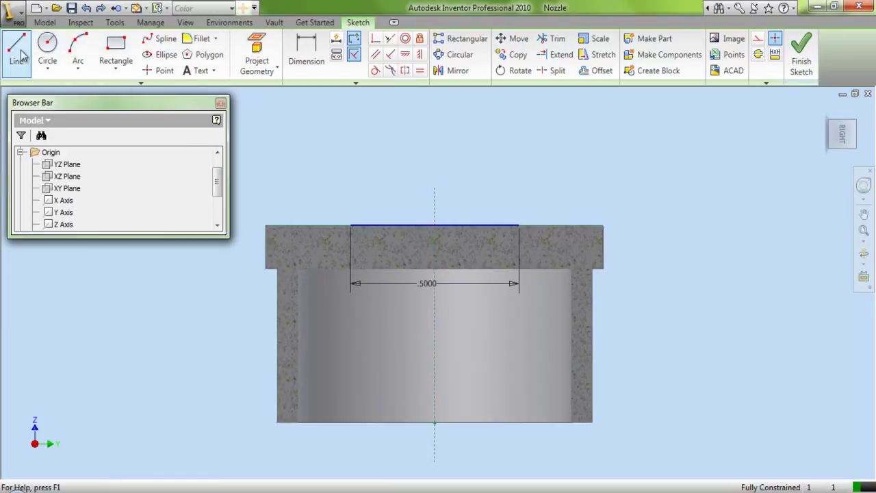
{"action": "scroll", "coordinate": [331, 379], "scroll_direction": "down", "scroll_amount": 2}
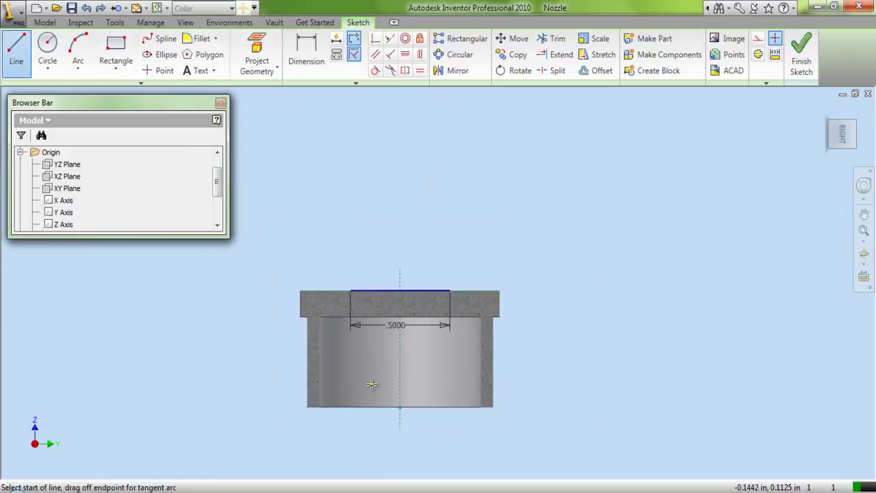
{"action": "left_click", "coordinate": [362, 183]}
{"action": "right_click", "coordinate": [449, 182]}
{"action": "left_click", "coordinate": [459, 190]}
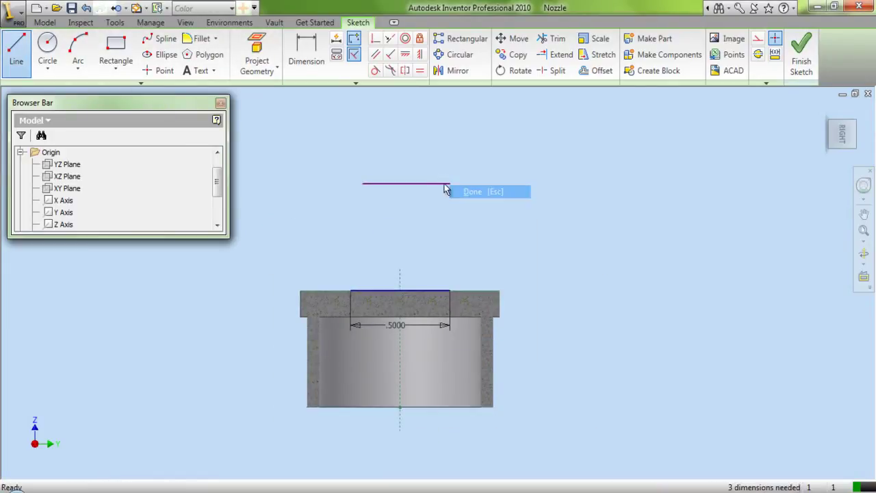
- Constrain the upper line's midpoint coincident with the projected vertical centreline
{"action": "left_click", "coordinate": [376, 41]}
{"action": "left_click", "coordinate": [406, 183]}
{"action": "scroll", "coordinate": [399, 260], "scroll_direction": "up", "scroll_amount": 3}
{"action": "left_click", "coordinate": [402, 301]}
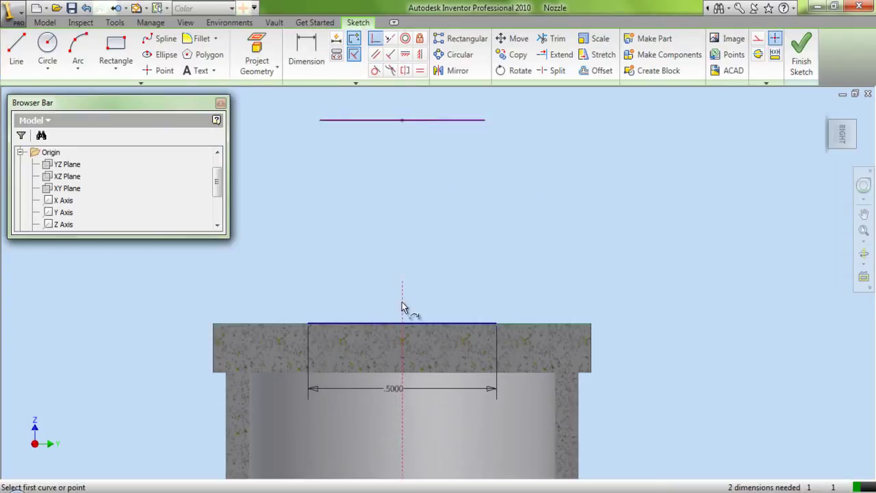
- Dimension the upper horizontal line's length and set it to 0.5 in
{"action": "left_click", "coordinate": [315, 67]}
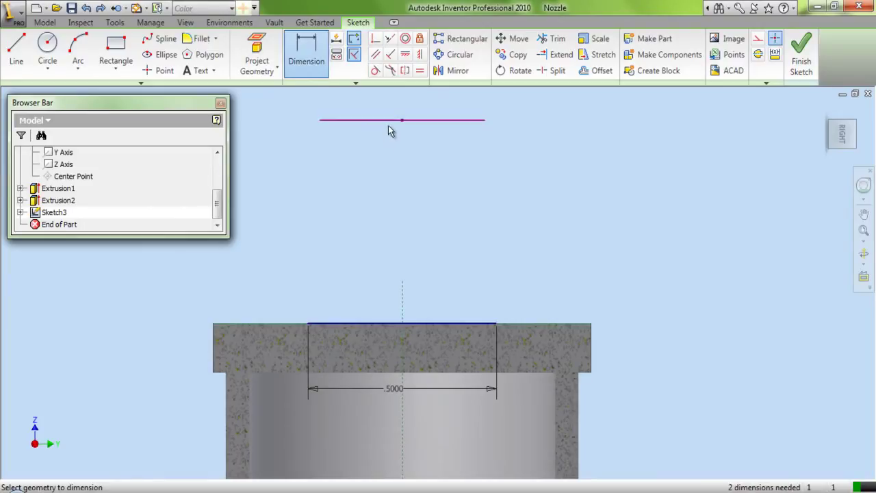
{"action": "left_click", "coordinate": [389, 121]}
{"action": "left_click", "coordinate": [394, 152]}
{"action": "type", "text": ".5"}
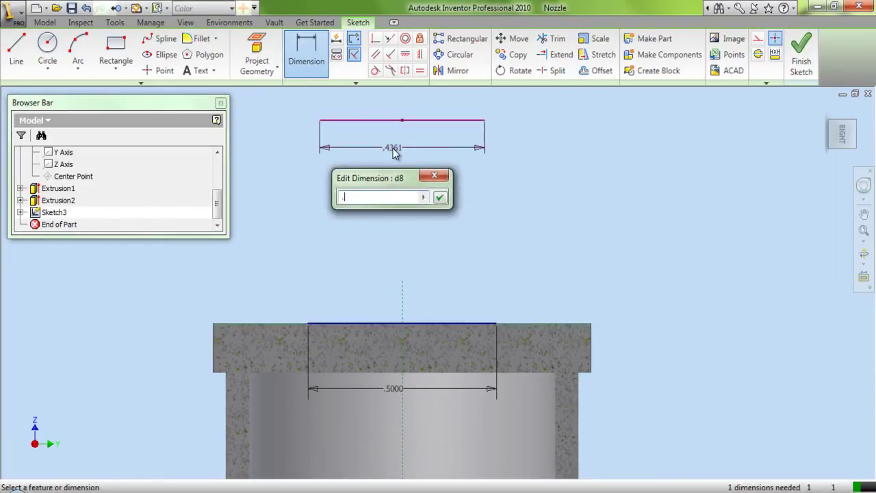
{"action": "left_click", "coordinate": [441, 196]}
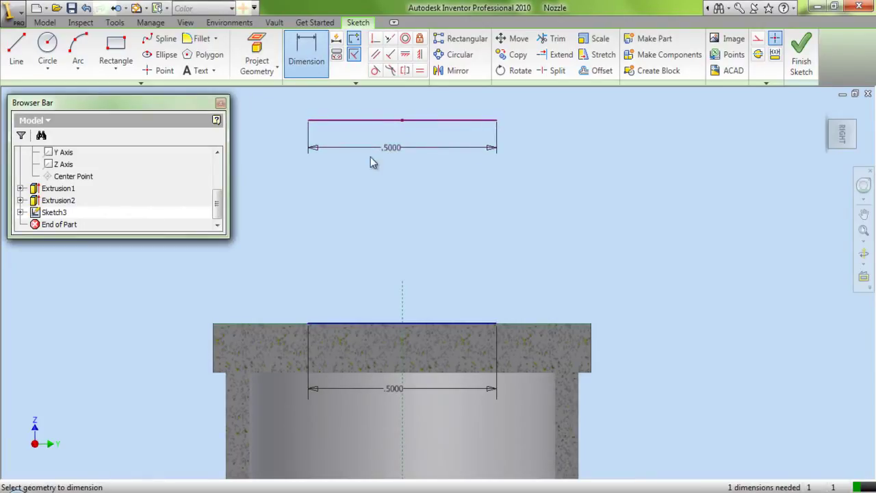
- Dimension the vertical distance between the two horizontal lines and set it to 9/16 in
{"action": "left_click", "coordinate": [367, 121]}
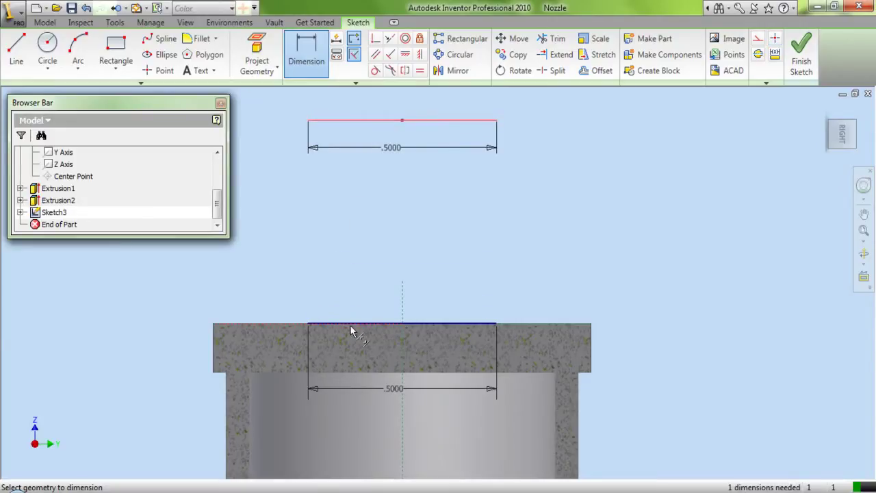
{"action": "left_click", "coordinate": [362, 336]}
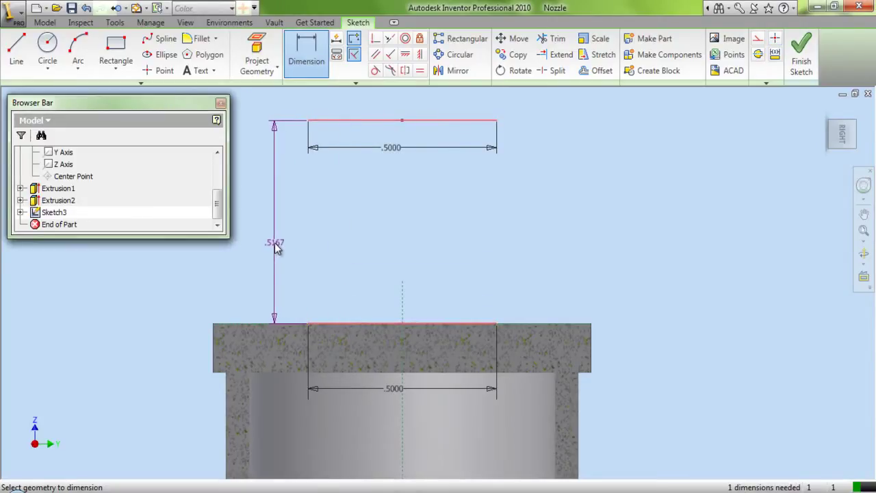
{"action": "left_click", "coordinate": [276, 248]}
{"action": "type", "text": "9"}
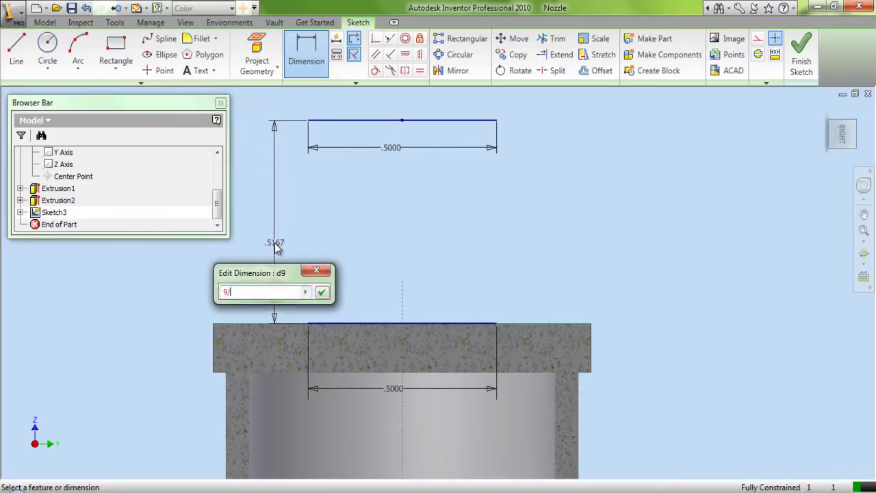
{"action": "type", "text": "/16"}
{"action": "left_click", "coordinate": [321, 291]}
{"action": "right_click", "coordinate": [384, 216]}
{"action": "left_click", "coordinate": [409, 224]}
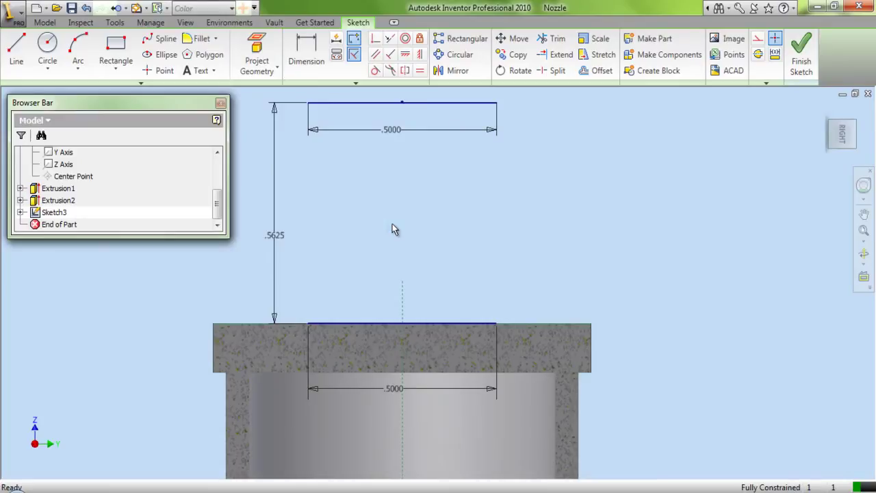
- Draw a slanted line from the left end of the lower line to a point on the upper line just inside its left end
{"action": "left_click", "coordinate": [17, 49]}
{"action": "left_click", "coordinate": [308, 322]}
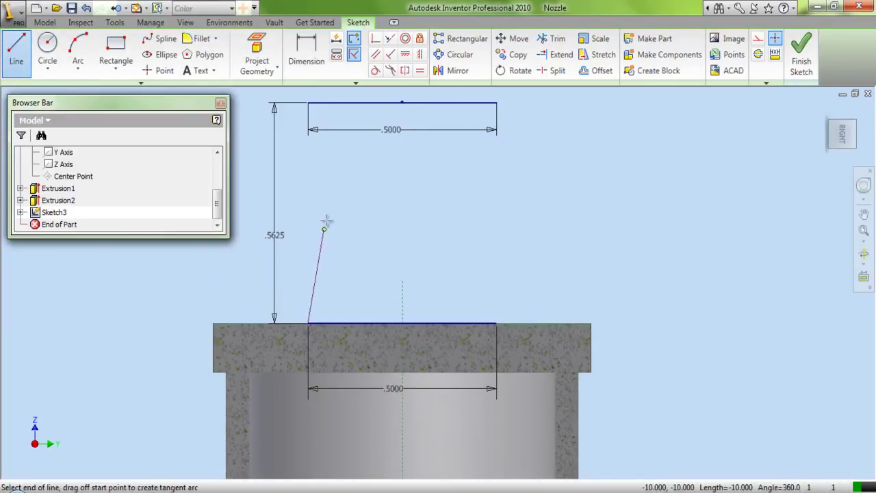
{"action": "left_click", "coordinate": [329, 103]}
{"action": "left_click", "coordinate": [367, 120]}
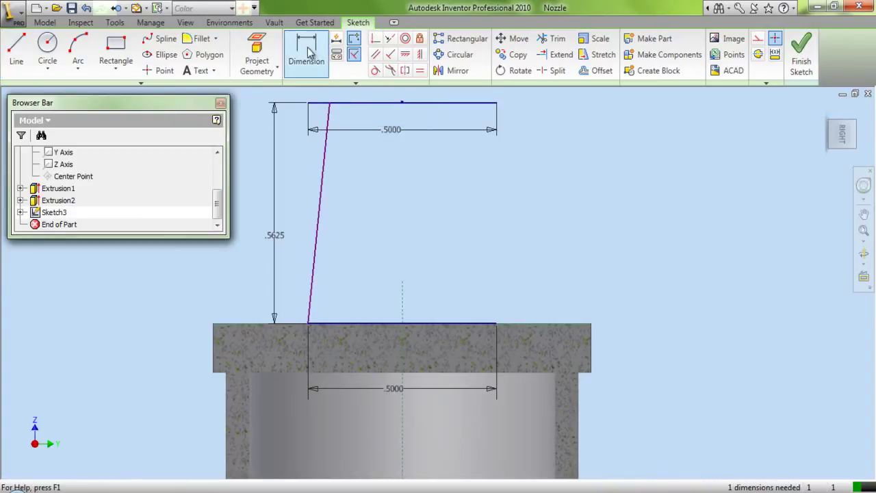
- Dimension the horizontal offset between the upper line's left end and the slanted line's top end, and set it to 1/64 in
{"action": "left_click", "coordinate": [306, 65]}
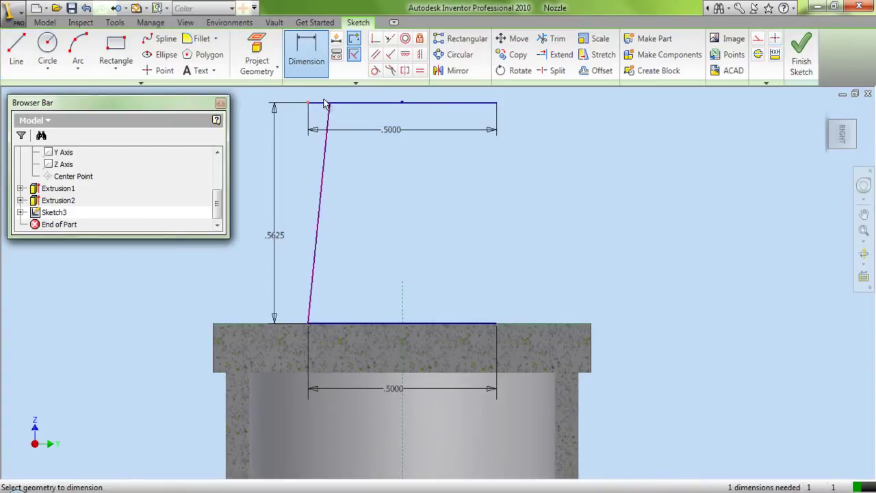
{"action": "left_click", "coordinate": [329, 104]}
{"action": "left_click", "coordinate": [319, 119]}
{"action": "type", "text": "1/64"}
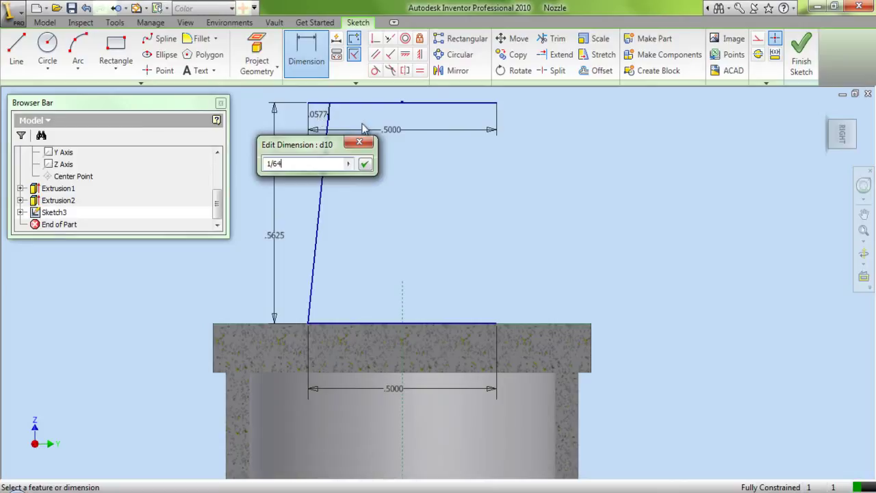
{"action": "left_click", "coordinate": [365, 166]}
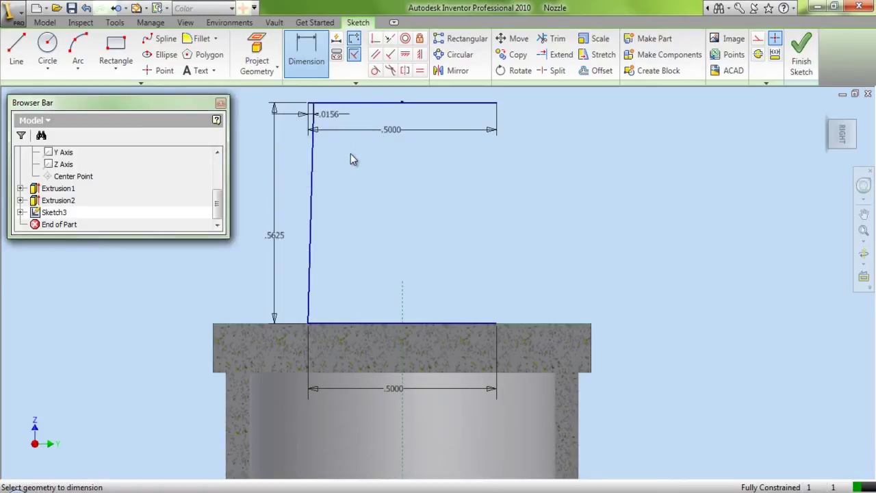
- Pattern the upper horizontal line upward along the vertical axis with 5 instances spaced 11/64 in apart
{"action": "right_click", "coordinate": [351, 158]}
{"action": "left_click", "coordinate": [375, 164]}
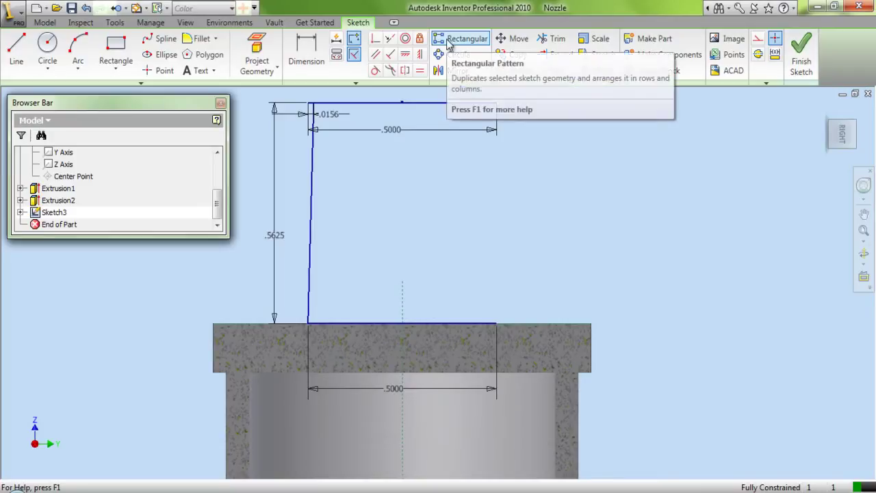
{"action": "left_click", "coordinate": [452, 41]}
{"action": "scroll", "coordinate": [324, 92], "scroll_direction": "down", "scroll_amount": 3}
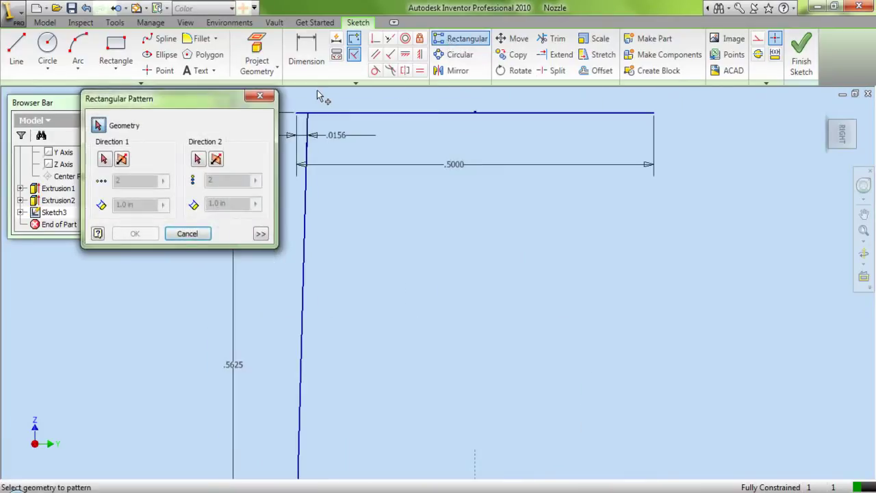
{"action": "scroll", "coordinate": [424, 188], "scroll_direction": "up", "scroll_amount": 4}
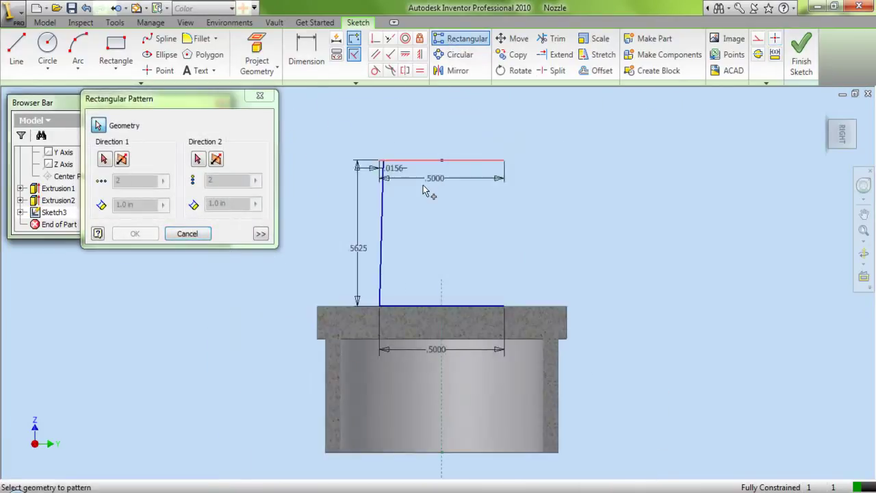
{"action": "left_click", "coordinate": [105, 161]}
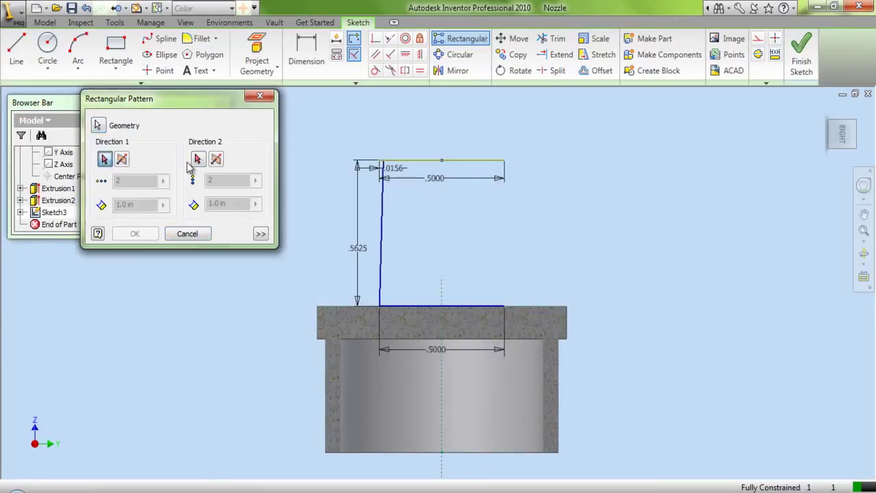
{"action": "left_click", "coordinate": [442, 292]}
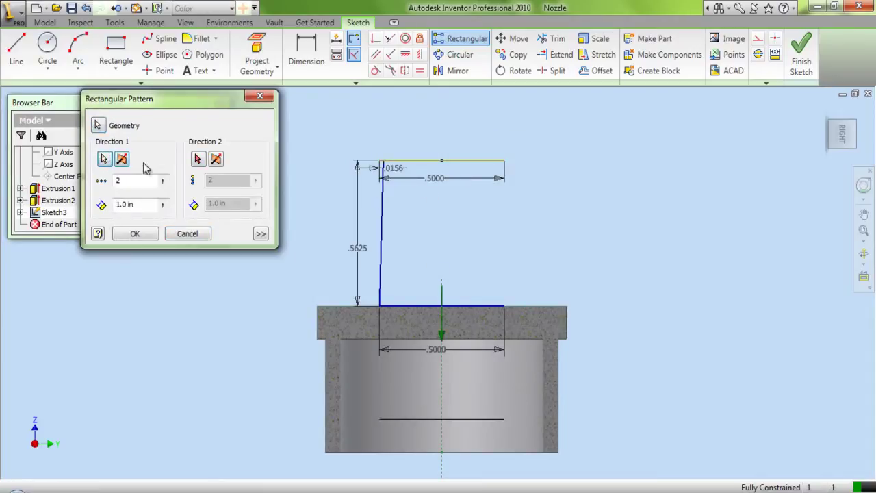
{"action": "left_click", "coordinate": [123, 160]}
{"action": "double_click", "coordinate": [117, 181]}
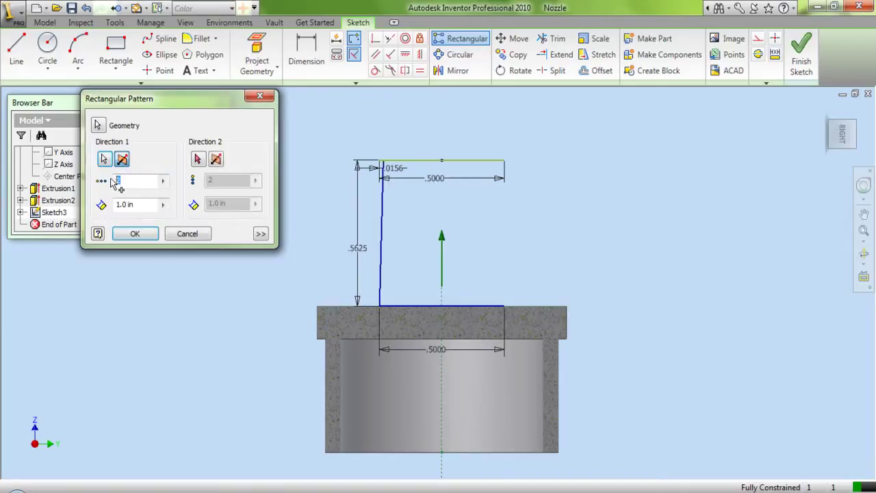
{"action": "type", "text": "5"}
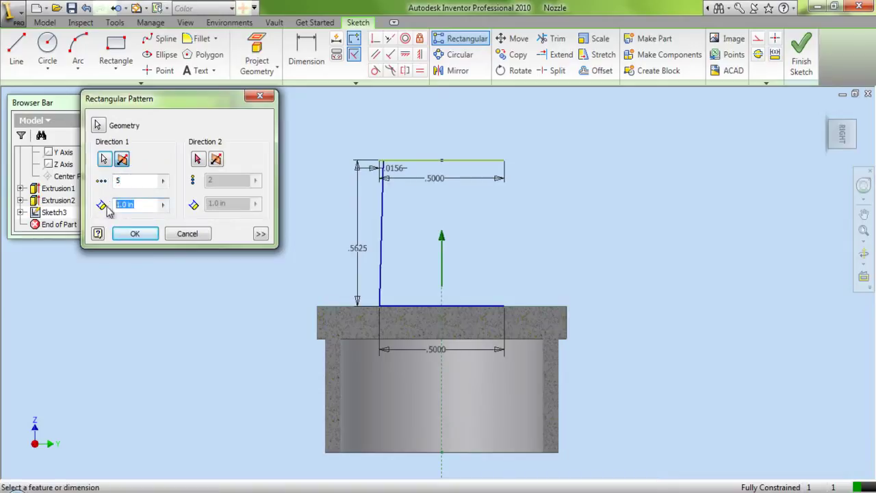
{"action": "type", "text": "11/64"}
{"action": "left_click", "coordinate": [133, 234]}
- Convert the upper horizontal line and its four patterned copies to construction geometry
{"action": "scroll", "coordinate": [497, 307], "scroll_direction": "down", "scroll_amount": 2}
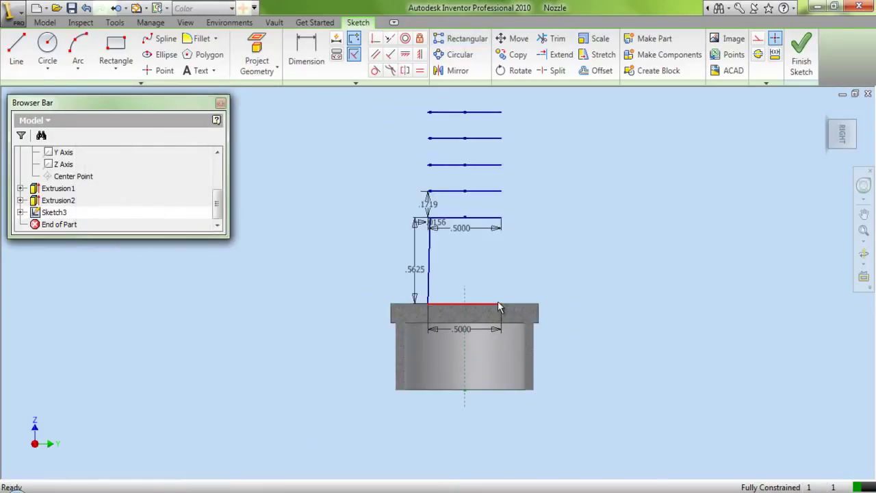
{"action": "right_click", "coordinate": [545, 179]}
{"action": "left_click", "coordinate": [527, 159]}
{"action": "left_click_drag", "start_coordinate": [420, 103], "coordinate": [568, 244]}
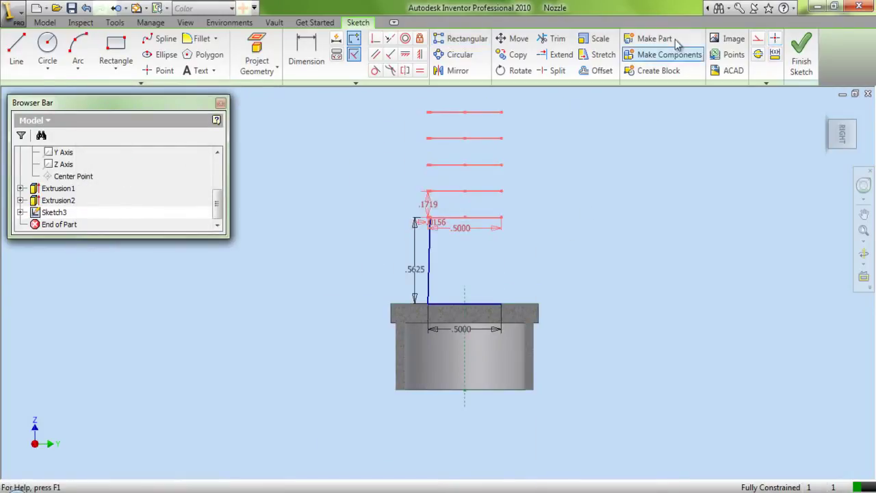
{"action": "left_click", "coordinate": [755, 39]}
{"action": "left_click", "coordinate": [630, 198]}
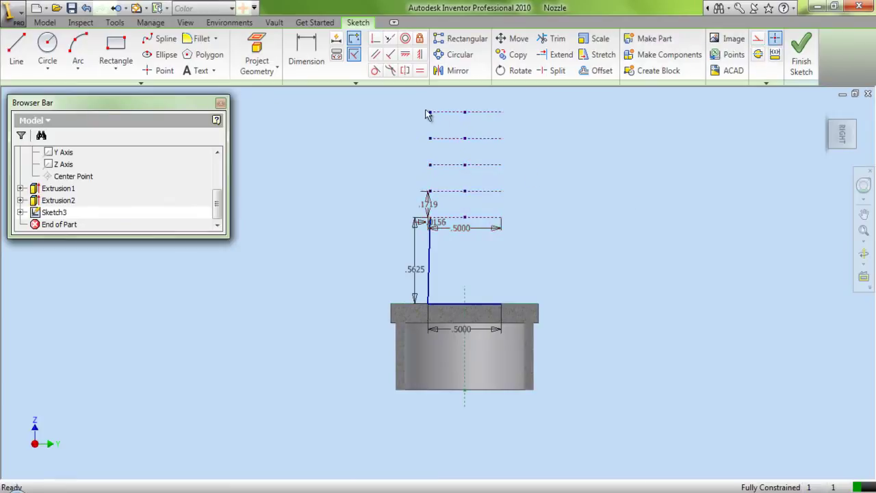
- Draw a short horizontal line from the slanted line's top end to the left end of the lowest construction line
{"action": "scroll", "coordinate": [404, 112], "scroll_direction": "up", "scroll_amount": 3}
{"action": "left_click", "coordinate": [15, 49]}
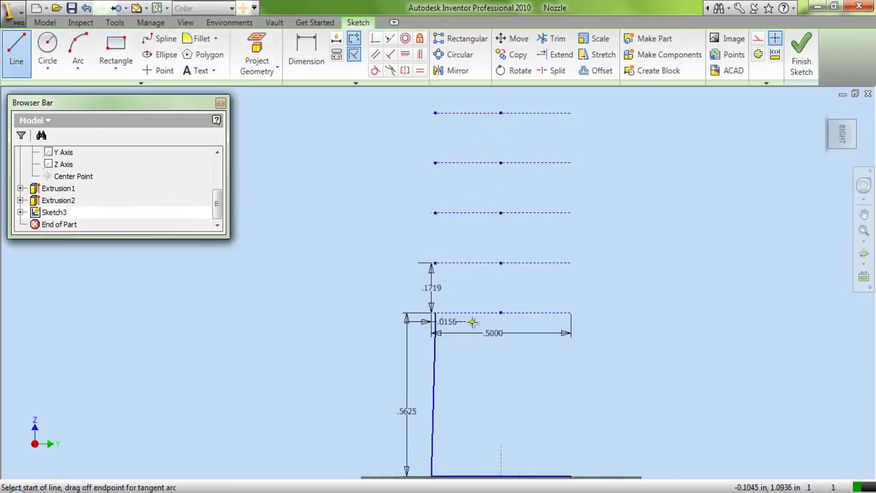
{"action": "scroll", "coordinate": [429, 311], "scroll_direction": "up", "scroll_amount": 5}
{"action": "scroll", "coordinate": [425, 309], "scroll_direction": "up", "scroll_amount": 2}
{"action": "left_click", "coordinate": [435, 309]}
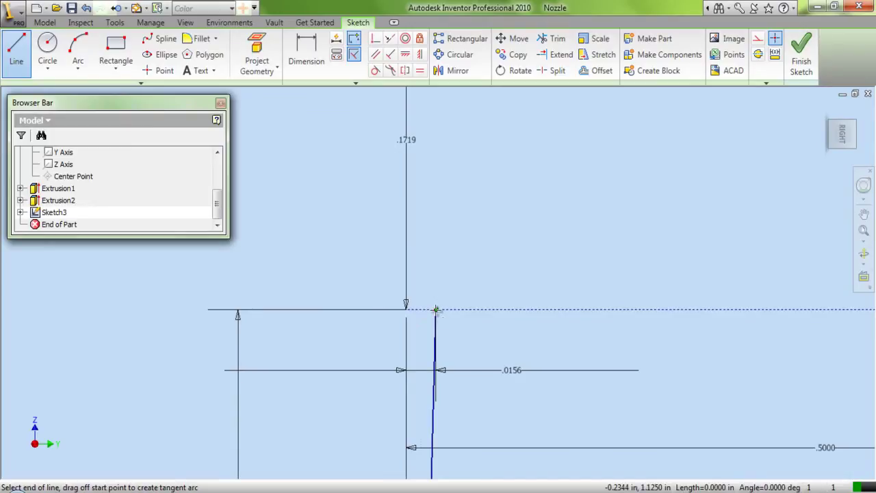
{"action": "double_click", "coordinate": [406, 312]}
- Draw the first tooth: a slanted line up to the second construction line's inner point, plus a short horizontal line to its left end
{"action": "scroll", "coordinate": [401, 323], "scroll_direction": "down", "scroll_amount": 4}
{"action": "scroll", "coordinate": [396, 322], "scroll_direction": "up", "scroll_amount": 5}
{"action": "scroll", "coordinate": [410, 316], "scroll_direction": "up", "scroll_amount": 3}
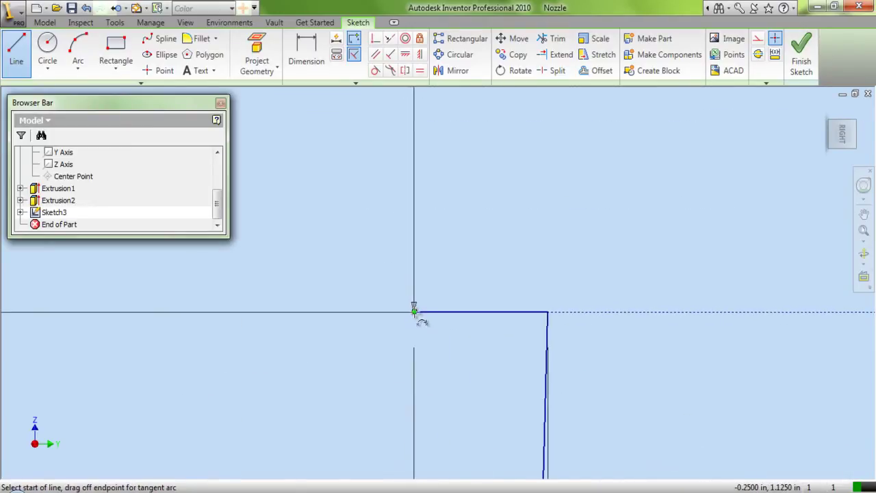
{"action": "left_click", "coordinate": [413, 312]}
{"action": "scroll", "coordinate": [390, 352], "scroll_direction": "down", "scroll_amount": 3}
{"action": "scroll", "coordinate": [399, 179], "scroll_direction": "up", "scroll_amount": 3}
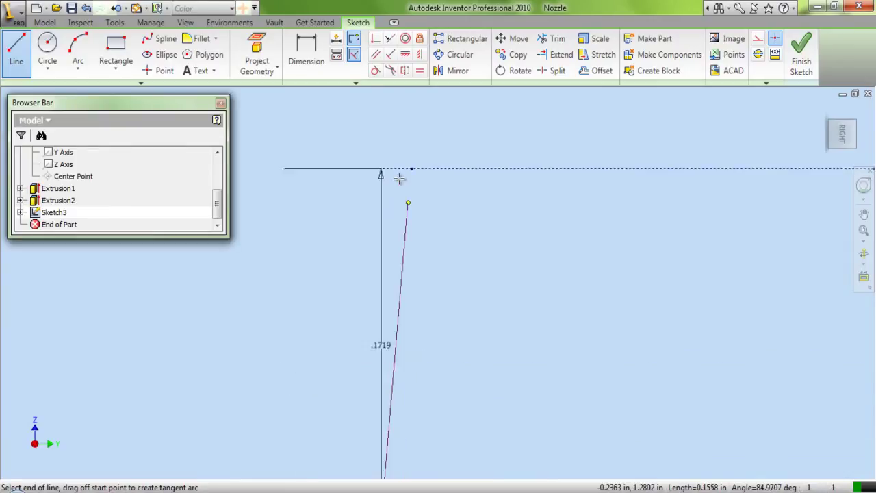
{"action": "double_click", "coordinate": [421, 161]}
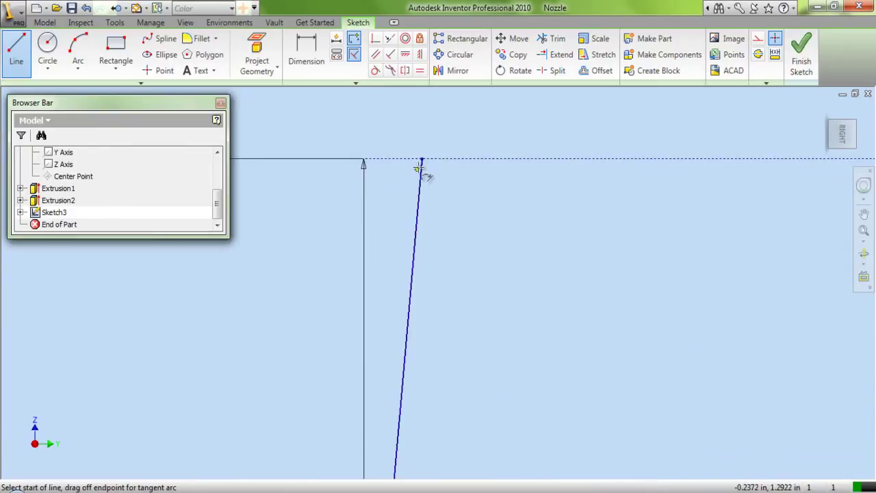
{"action": "left_click", "coordinate": [423, 159]}
{"action": "double_click", "coordinate": [364, 160]}
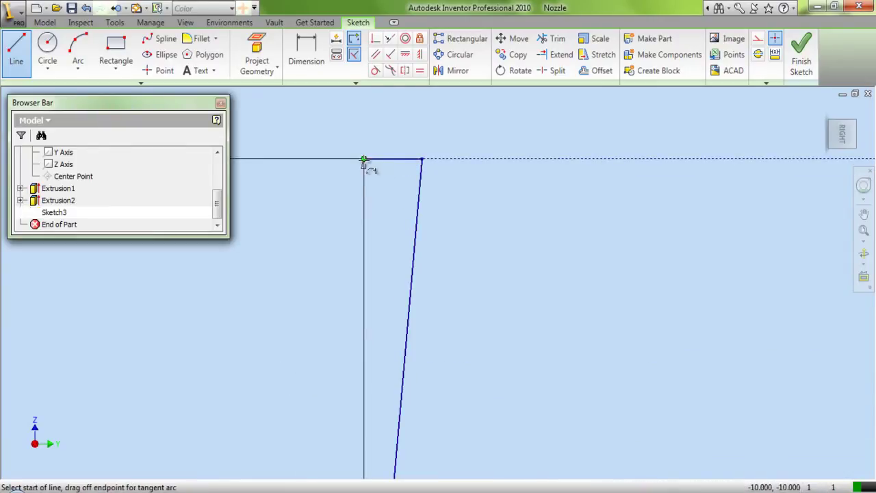
- Draw the second tooth with a slanted line to the third construction line's inner point and a short horizontal line to its left end
{"action": "left_click", "coordinate": [364, 159]}
{"action": "scroll", "coordinate": [401, 411], "scroll_direction": "down", "scroll_amount": 4}
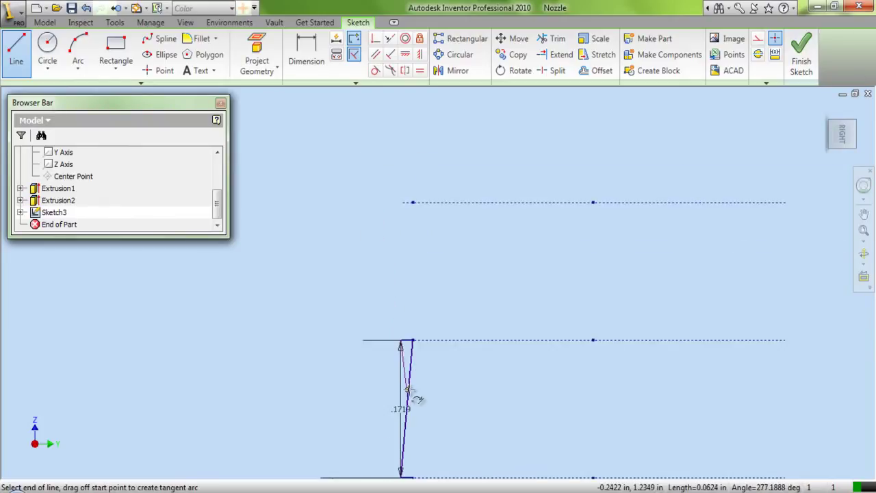
{"action": "scroll", "coordinate": [411, 287], "scroll_direction": "up", "scroll_amount": 3}
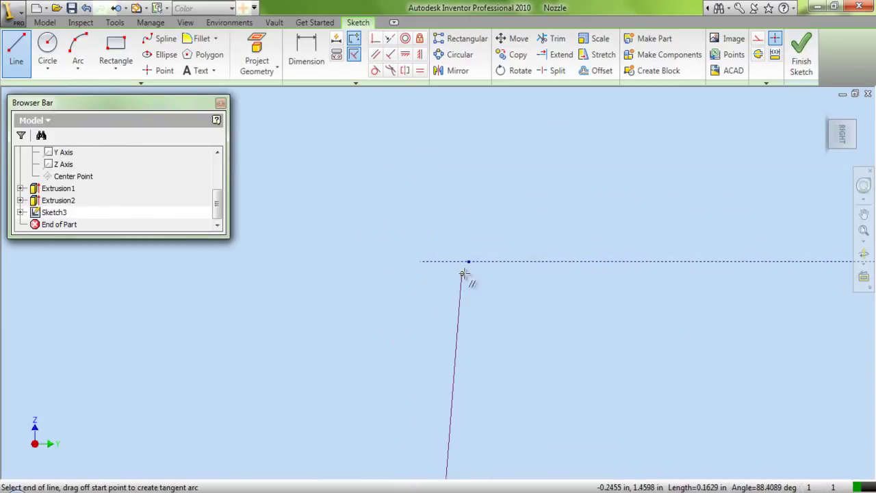
{"action": "double_click", "coordinate": [469, 260]}
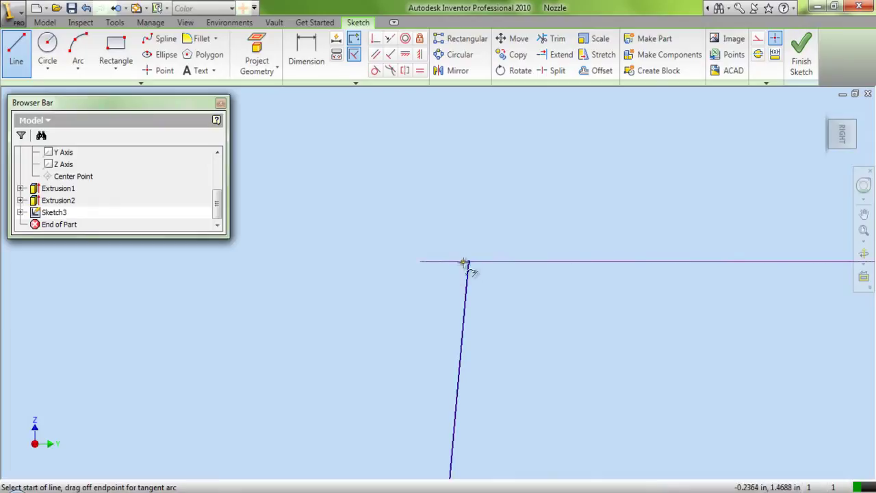
{"action": "left_click", "coordinate": [468, 261]}
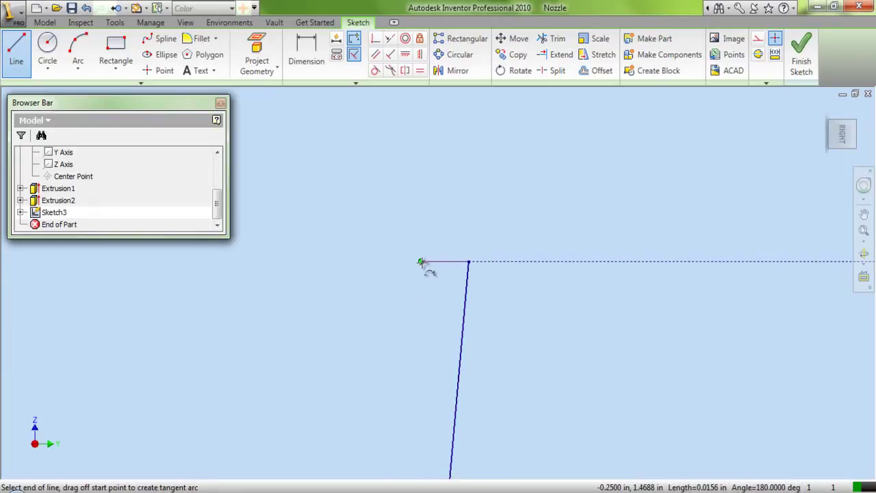
{"action": "double_click", "coordinate": [420, 261]}
- Draw the third tooth with a slanted line to the fourth construction line's inner point and a short horizontal line to its left end
{"action": "left_click", "coordinate": [421, 262]}
{"action": "scroll", "coordinate": [385, 353], "scroll_direction": "down", "scroll_amount": 3}
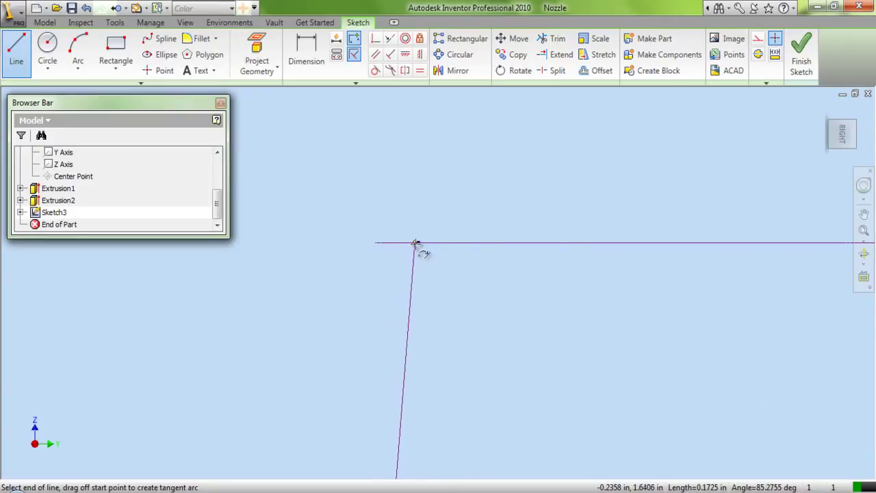
{"action": "double_click", "coordinate": [418, 243]}
{"action": "left_click", "coordinate": [418, 242]}
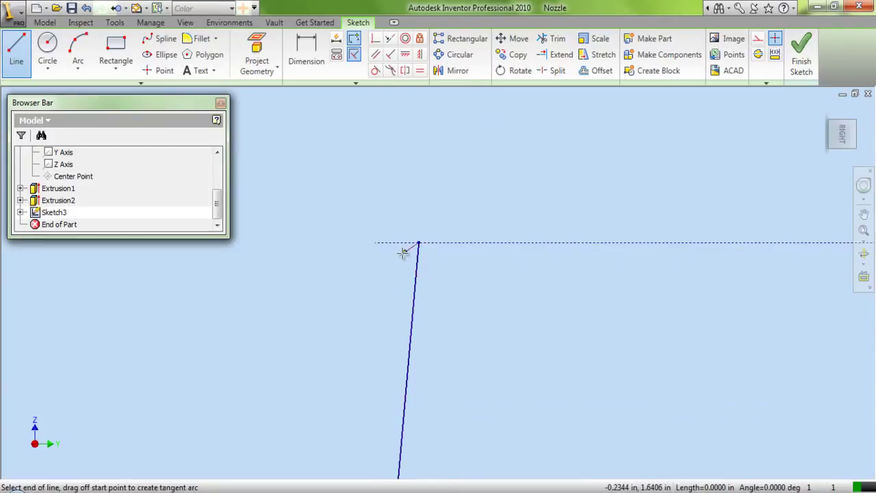
{"action": "double_click", "coordinate": [376, 243]}
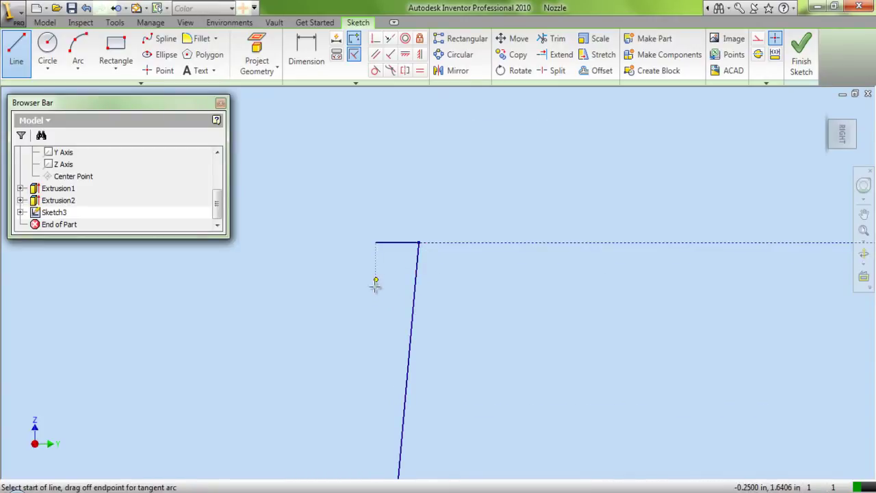
- Draw the last slanted line from the fourth construction line's left end to the inner point on the topmost construction line
{"action": "left_click", "coordinate": [376, 242]}
{"action": "scroll", "coordinate": [377, 416], "scroll_direction": "down", "scroll_amount": 3}
{"action": "scroll", "coordinate": [381, 265], "scroll_direction": "up", "scroll_amount": 2}
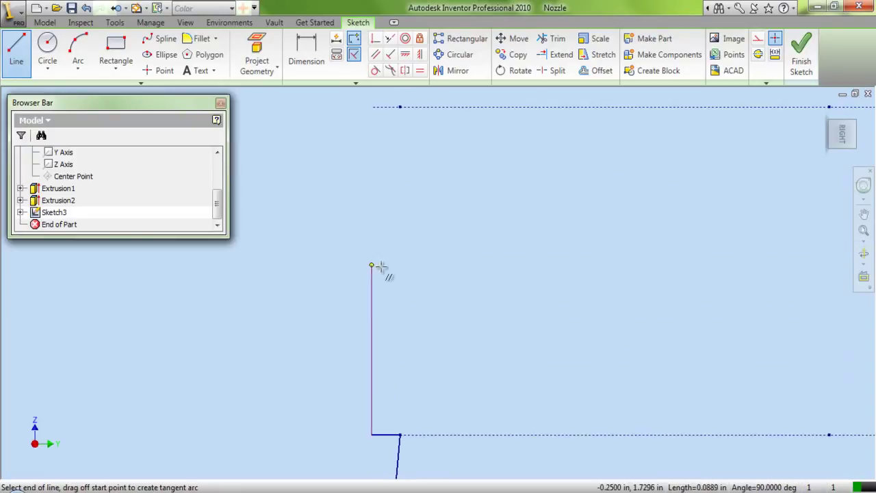
{"action": "scroll", "coordinate": [386, 291], "scroll_direction": "down", "scroll_amount": 2}
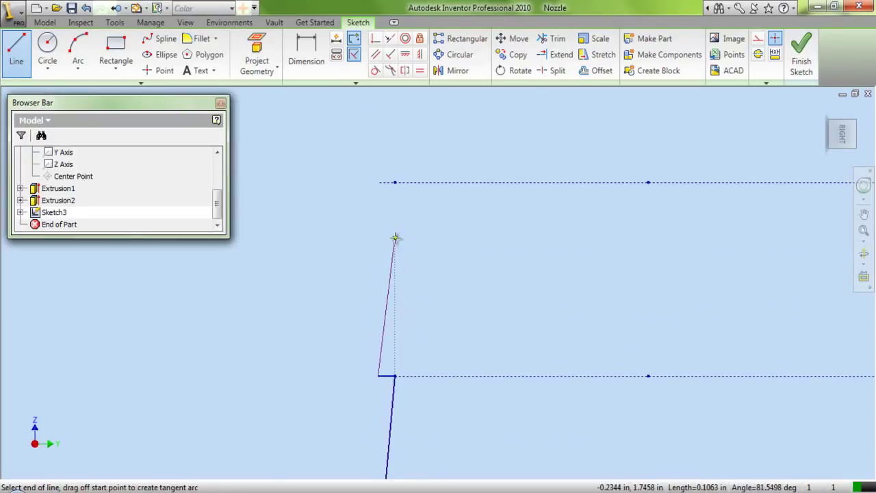
{"action": "double_click", "coordinate": [394, 182]}
{"action": "right_click", "coordinate": [426, 210]}
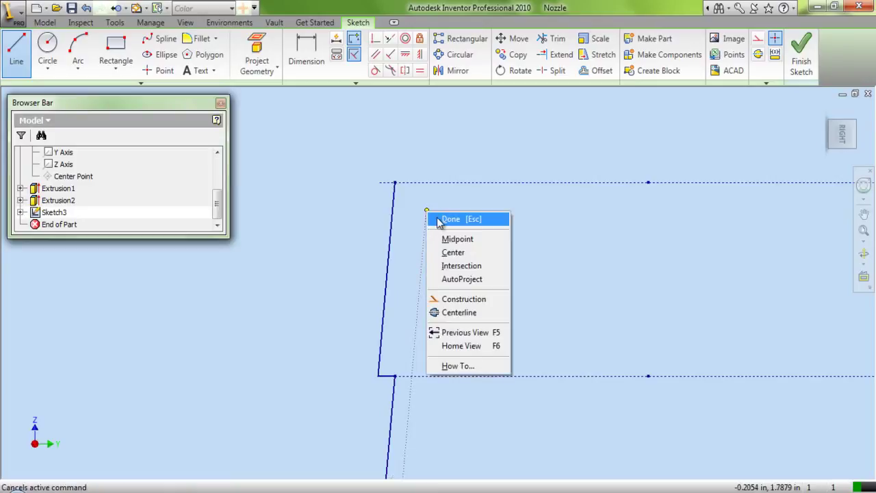
{"action": "left_click", "coordinate": [438, 219]}
- Draw a horizontal line from the top end of the last slanted line to the midpoint of the topmost construction line
{"action": "scroll", "coordinate": [424, 168], "scroll_direction": "down", "scroll_amount": 5}
{"action": "scroll", "coordinate": [420, 182], "scroll_direction": "up", "scroll_amount": 3}
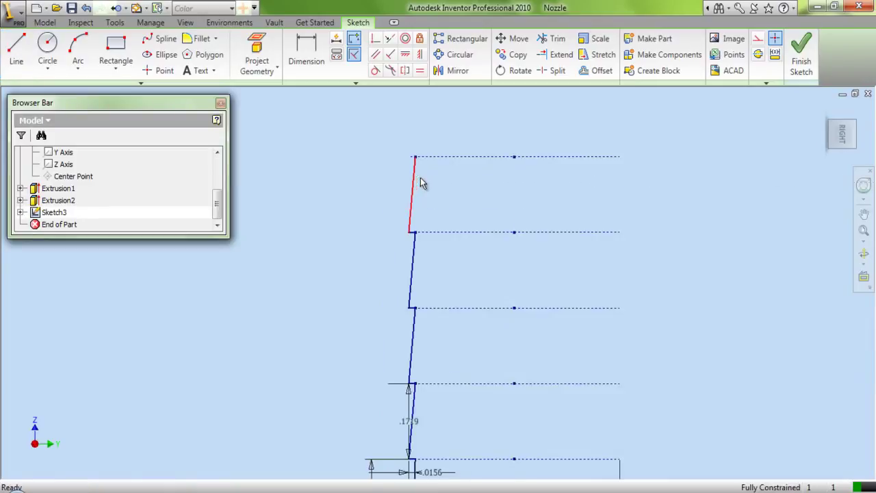
{"action": "left_click", "coordinate": [16, 55]}
{"action": "scroll", "coordinate": [422, 150], "scroll_direction": "up", "scroll_amount": 3}
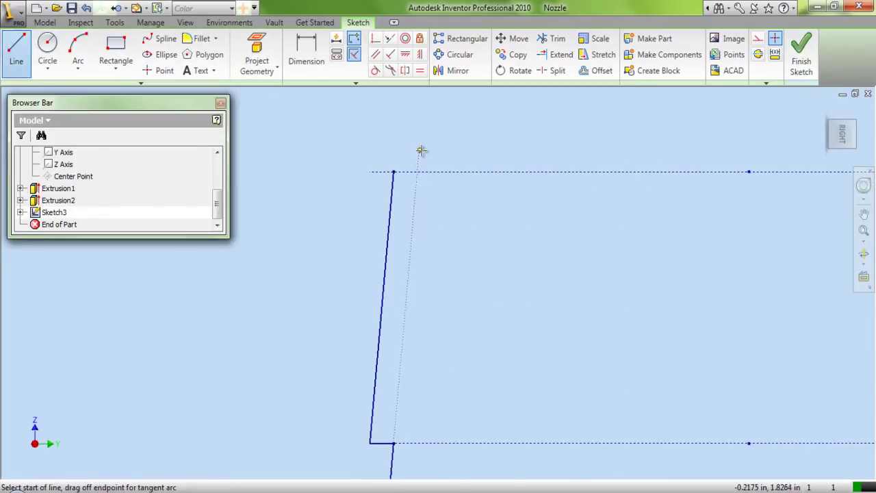
{"action": "scroll", "coordinate": [394, 171], "scroll_direction": "down", "scroll_amount": 2}
{"action": "left_click", "coordinate": [418, 182]}
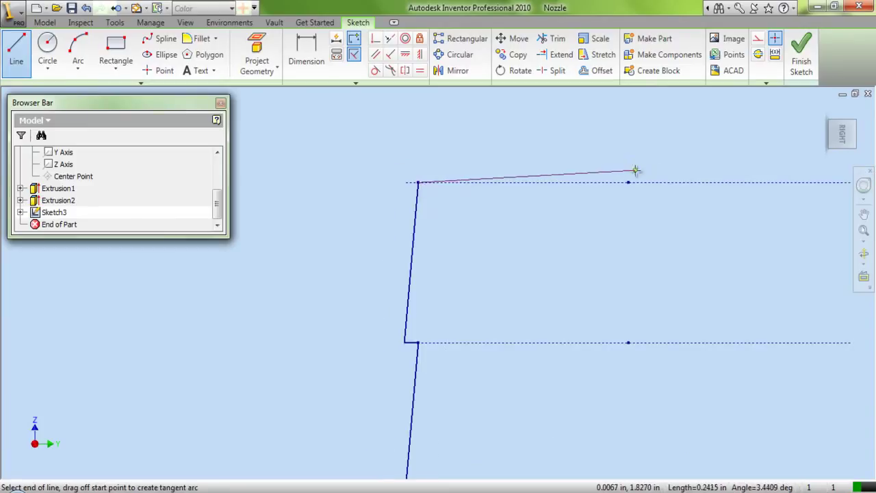
{"action": "double_click", "coordinate": [628, 182]}
- Draw a vertical line from the top line's midpoint end straight down to the midpoint of the lower horizontal line
{"action": "scroll", "coordinate": [563, 154], "scroll_direction": "down", "scroll_amount": 2}
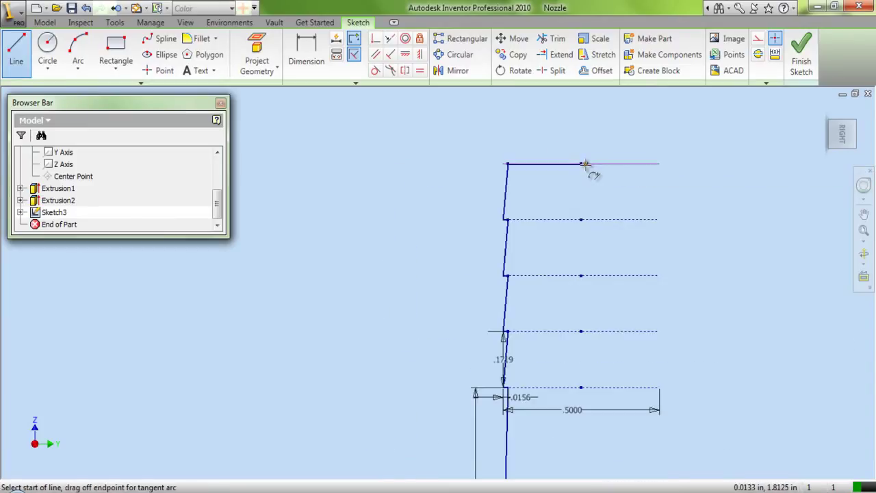
{"action": "left_click", "coordinate": [574, 154]}
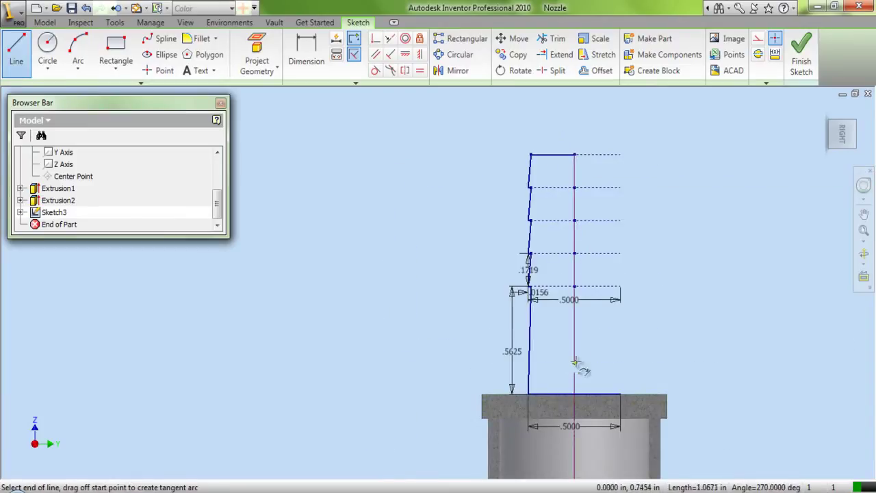
{"action": "scroll", "coordinate": [579, 351], "scroll_direction": "up", "scroll_amount": 2}
{"action": "double_click", "coordinate": [576, 409]}
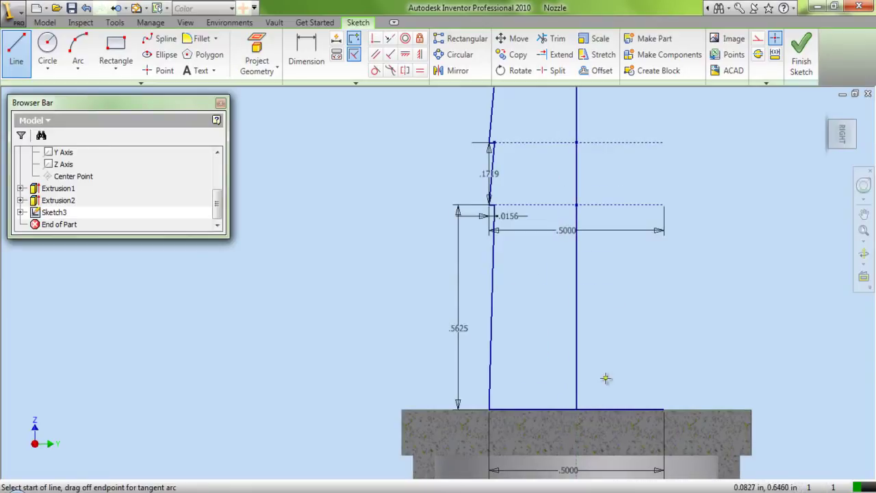
{"action": "right_click", "coordinate": [606, 351]}
{"action": "left_click", "coordinate": [629, 194]}
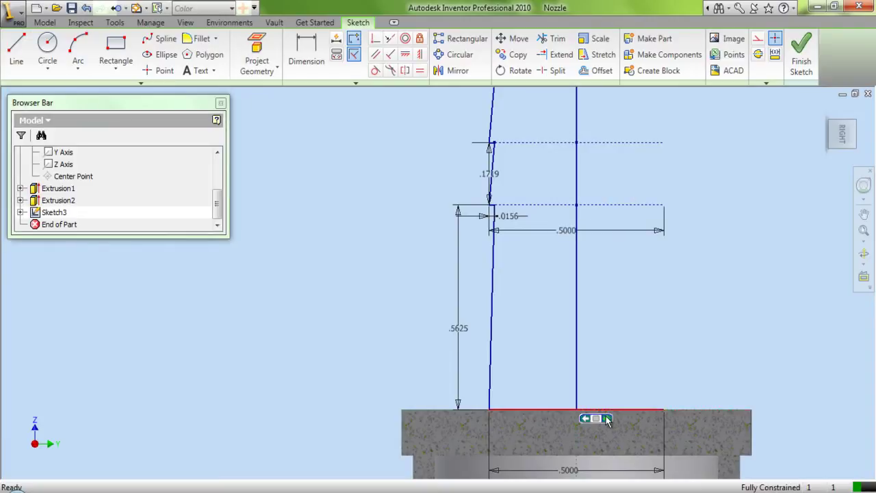
- Close the spout profile with a normal horizontal line from the vertical line's lower end to the outer edge's lower end, and finish the sketch
{"action": "left_click", "coordinate": [757, 38]}
{"action": "key", "text": "l"}
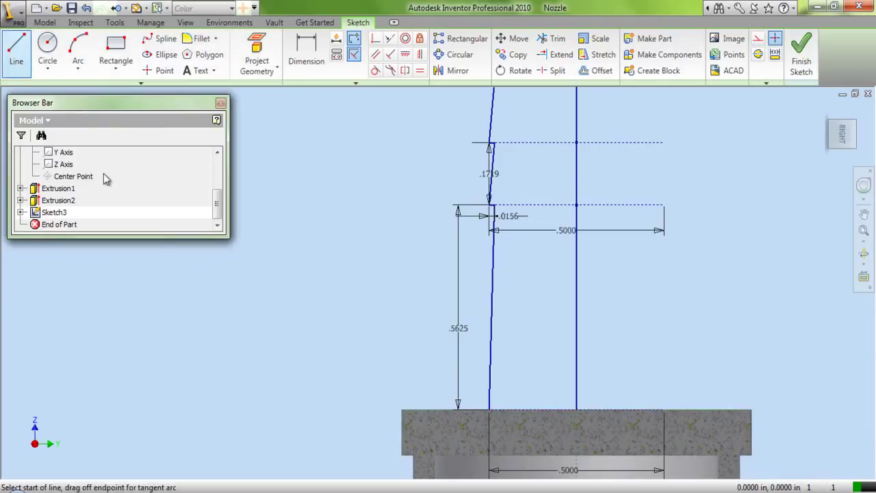
{"action": "left_click", "coordinate": [576, 410]}
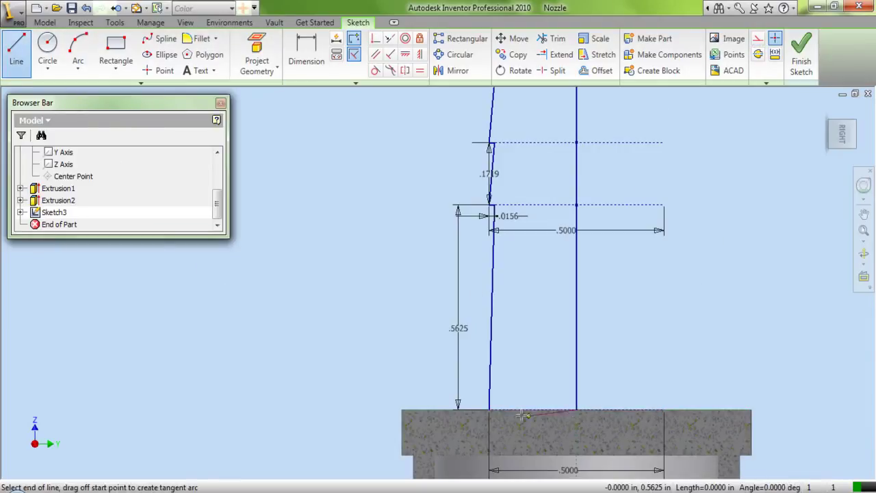
{"action": "double_click", "coordinate": [489, 409]}
{"action": "right_click", "coordinate": [524, 344]}
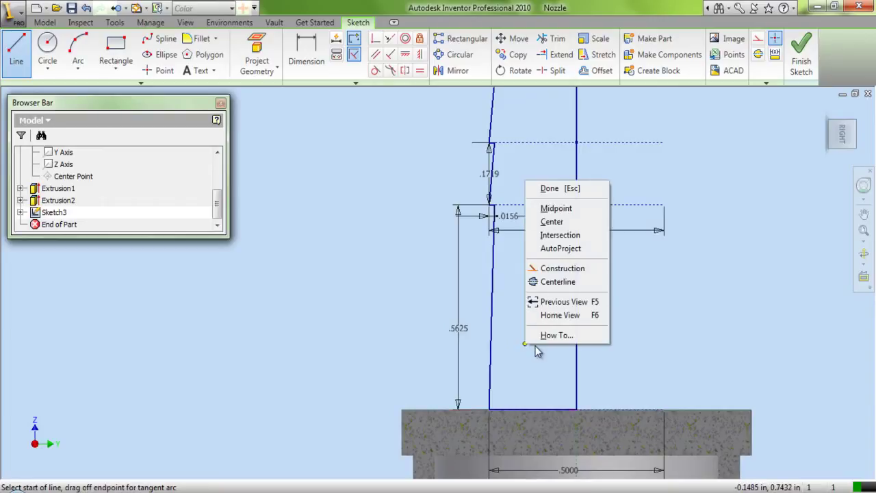
{"action": "left_click", "coordinate": [550, 188]}
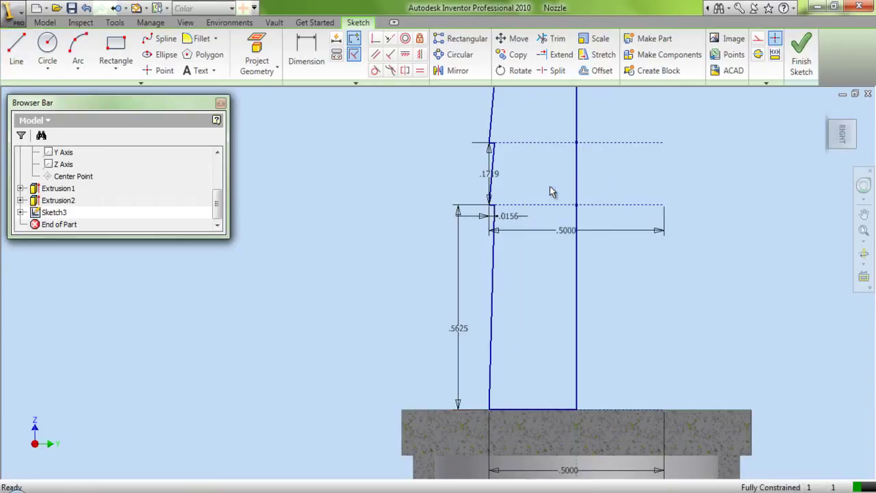
{"action": "left_click", "coordinate": [799, 53]}
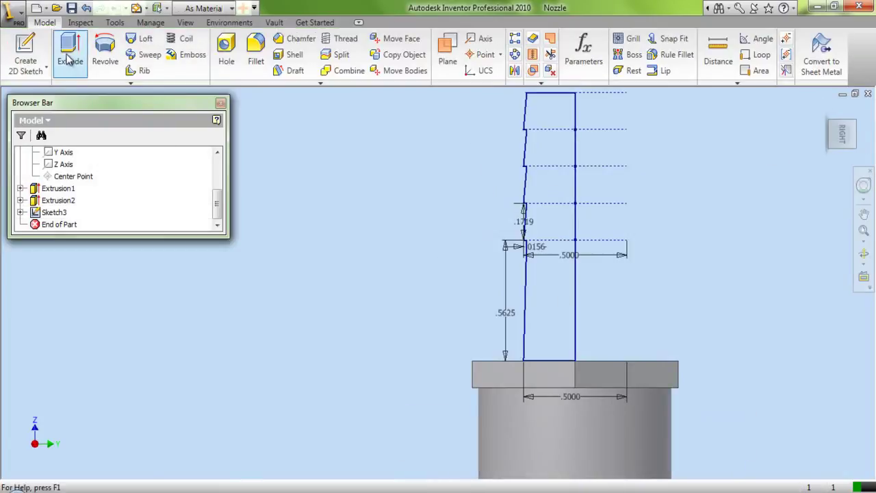
- Revolve the stepped spout half-profile a full turn about its vertical centre line, joining it to the body
{"action": "left_click", "coordinate": [102, 54]}
{"action": "left_click", "coordinate": [419, 335]}
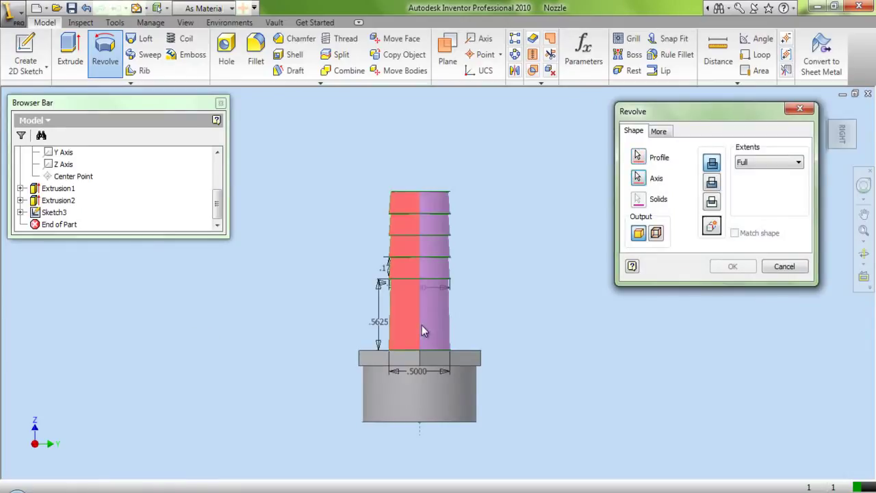
{"action": "left_click", "coordinate": [713, 268]}
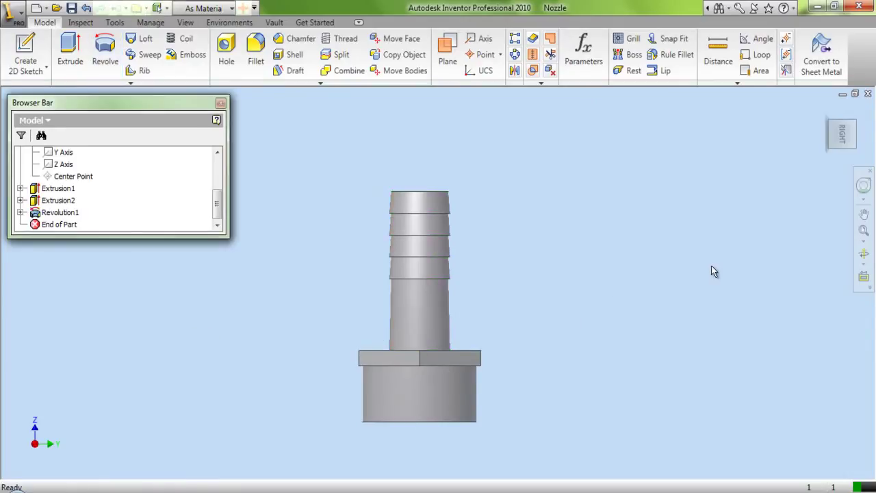
- Start a sketch on the spout's top face and draw a concentric circle about 0.24 in in diameter
{"action": "left_click", "coordinate": [857, 130]}
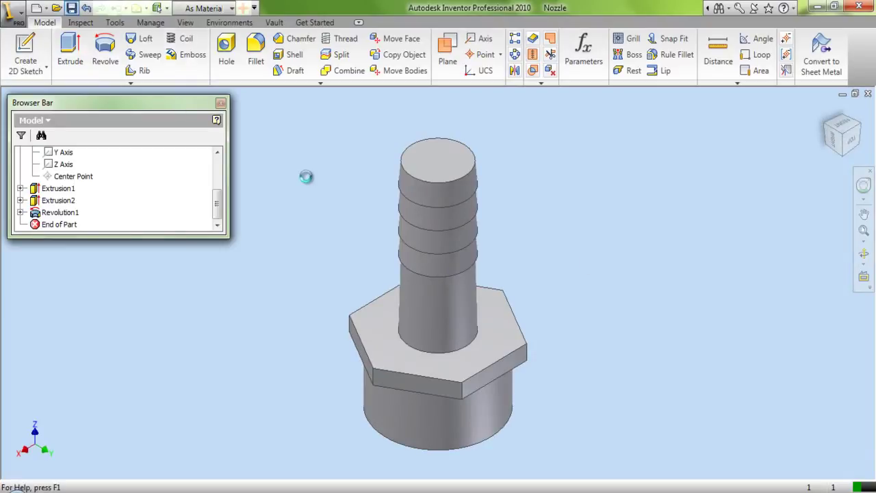
{"action": "left_click", "coordinate": [34, 45]}
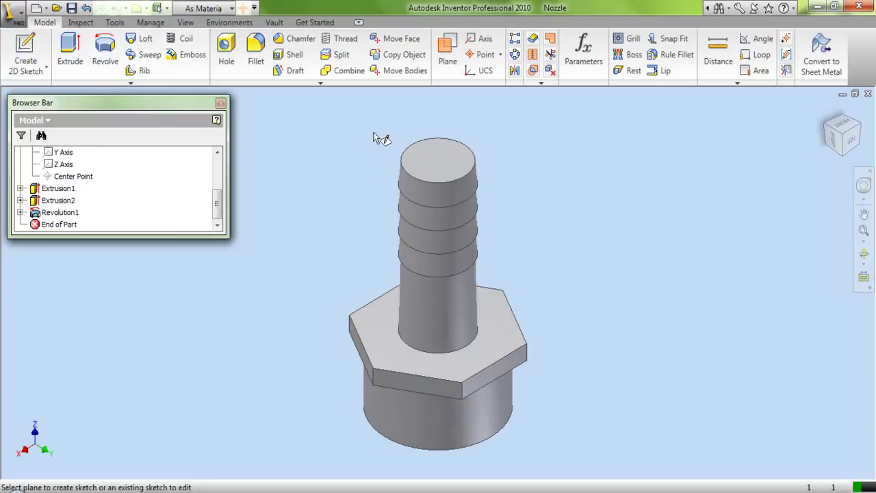
{"action": "left_click", "coordinate": [443, 159]}
{"action": "scroll", "coordinate": [442, 165], "scroll_direction": "down", "scroll_amount": 3}
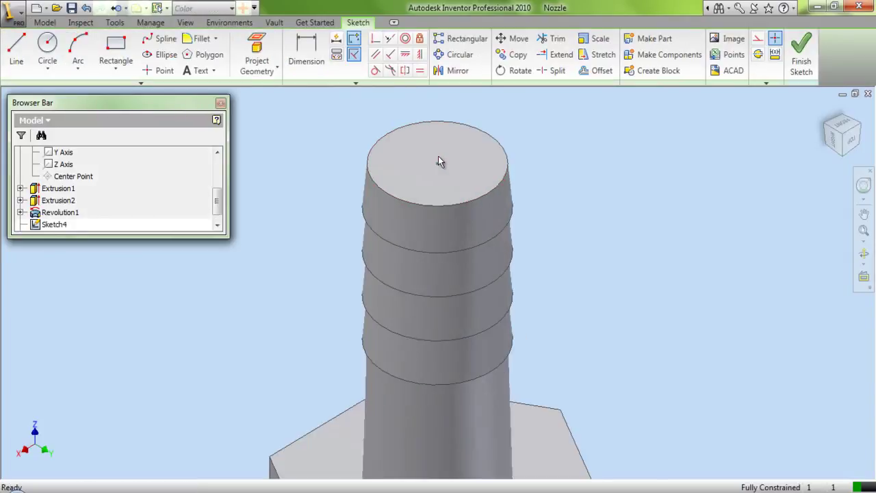
{"action": "left_click", "coordinate": [47, 46]}
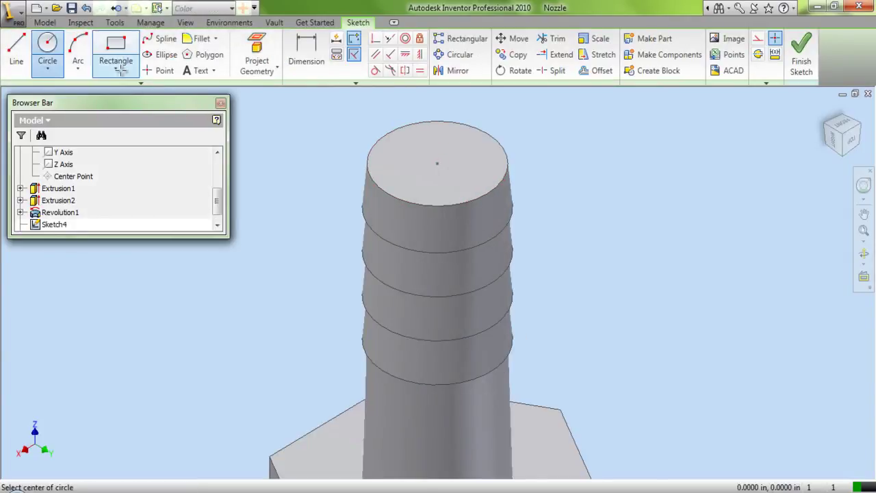
{"action": "left_click", "coordinate": [437, 163]}
{"action": "left_click", "coordinate": [450, 184]}
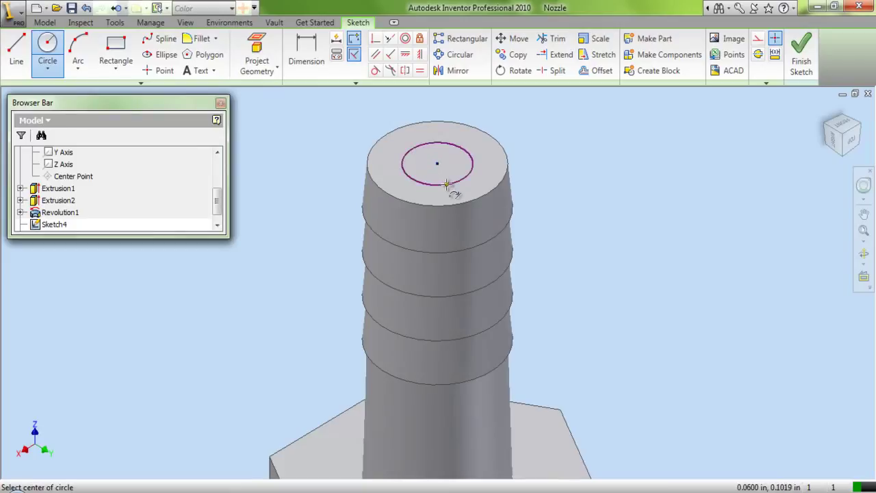
{"action": "right_click", "coordinate": [452, 165]}
{"action": "left_click", "coordinate": [476, 172]}
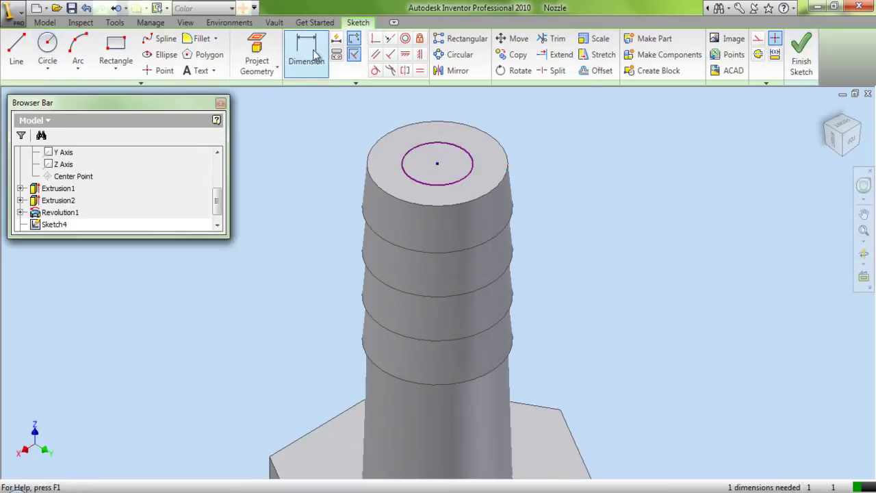
- Dimension the circle's diameter as 11/32 in and finish the sketch
{"action": "left_click", "coordinate": [306, 55]}
{"action": "left_click", "coordinate": [445, 145]}
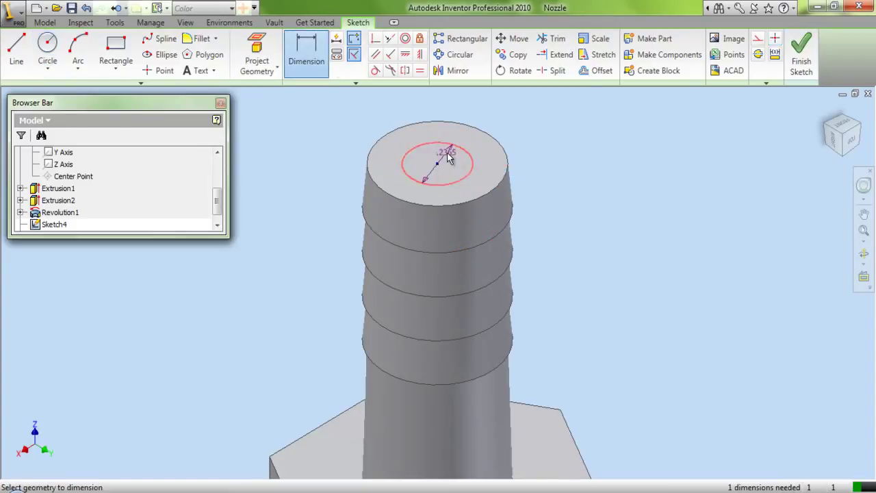
{"action": "left_click", "coordinate": [449, 156]}
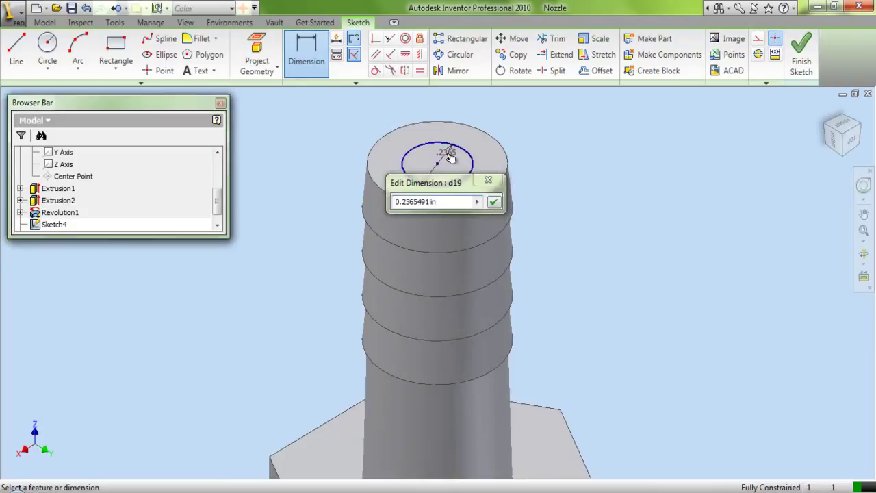
{"action": "left_click", "coordinate": [447, 201]}
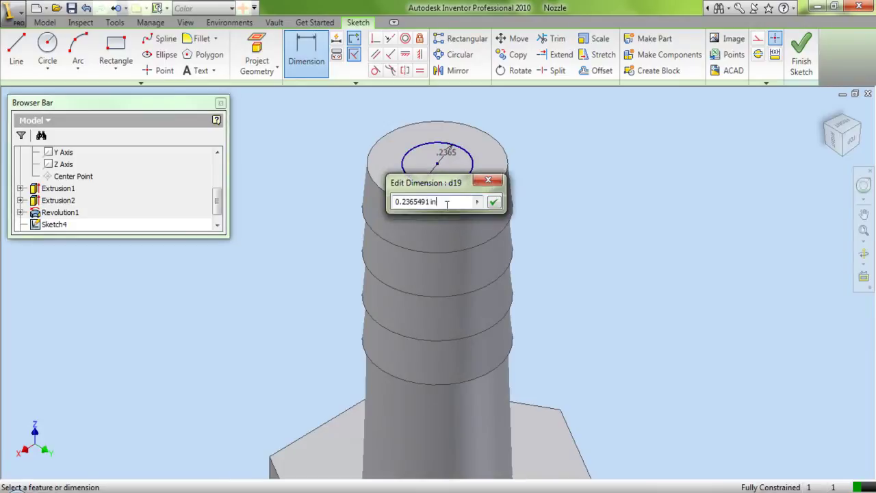
{"action": "type", "text": "11/32"}
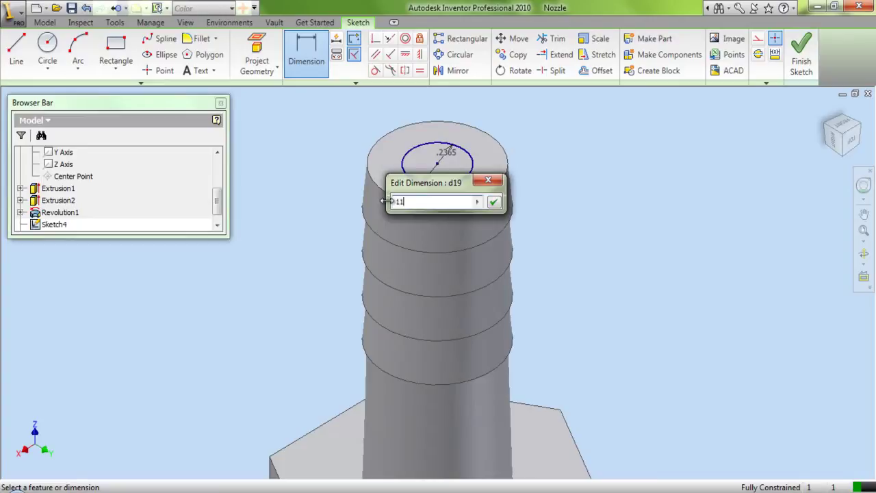
{"action": "left_click", "coordinate": [493, 202]}
{"action": "left_click", "coordinate": [802, 55]}
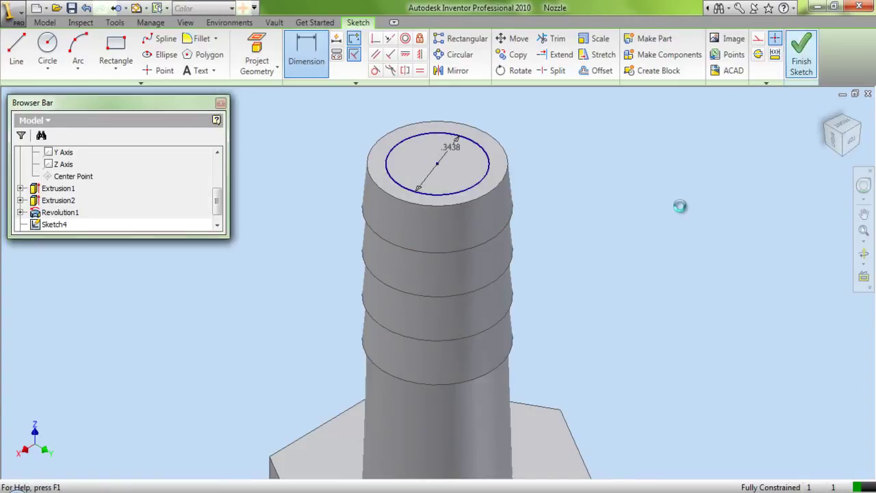
- Cut-extrude the circle downward through the whole nozzle with the All extent
{"action": "left_click", "coordinate": [70, 54]}
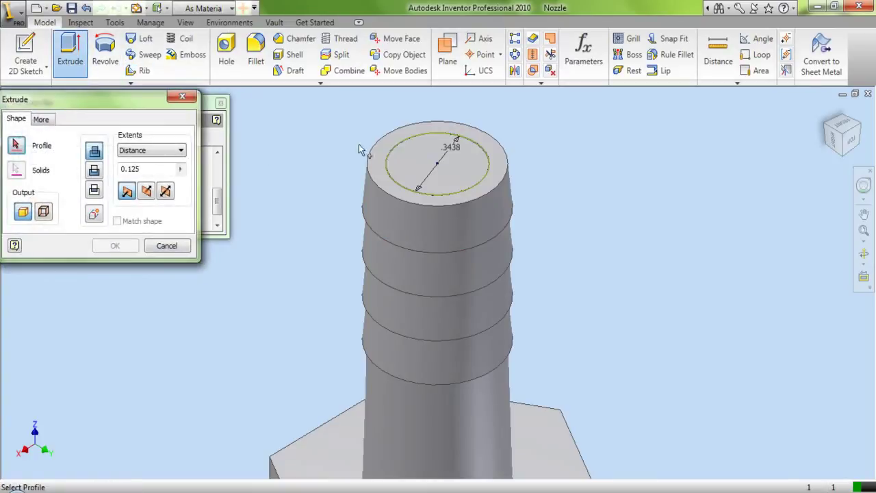
{"action": "left_click", "coordinate": [439, 155]}
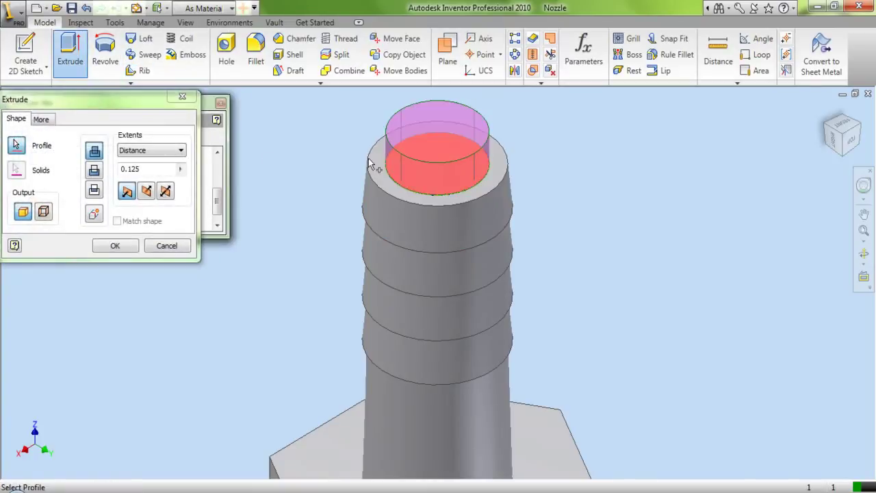
{"action": "left_click", "coordinate": [96, 170]}
{"action": "left_click", "coordinate": [156, 152]}
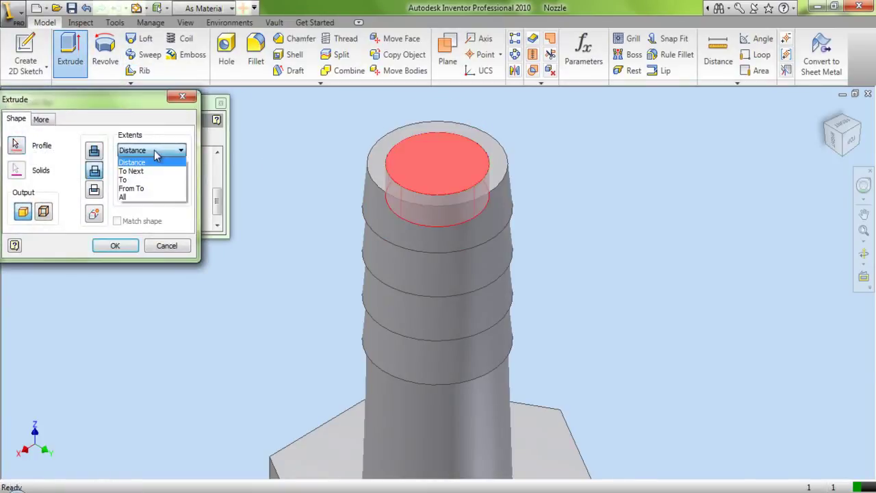
{"action": "left_click", "coordinate": [147, 198]}
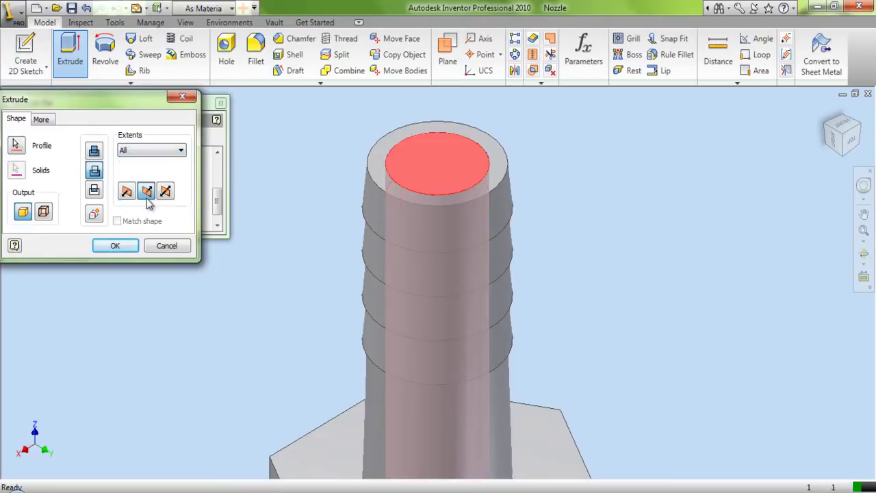
{"action": "left_click", "coordinate": [115, 245]}
- Examine the bored nozzle from other angles and collapse the entries in the model tree
{"action": "scroll", "coordinate": [540, 190], "scroll_direction": "up", "scroll_amount": 3}
{"action": "scroll", "coordinate": [595, 214], "scroll_direction": "up", "scroll_amount": 2}
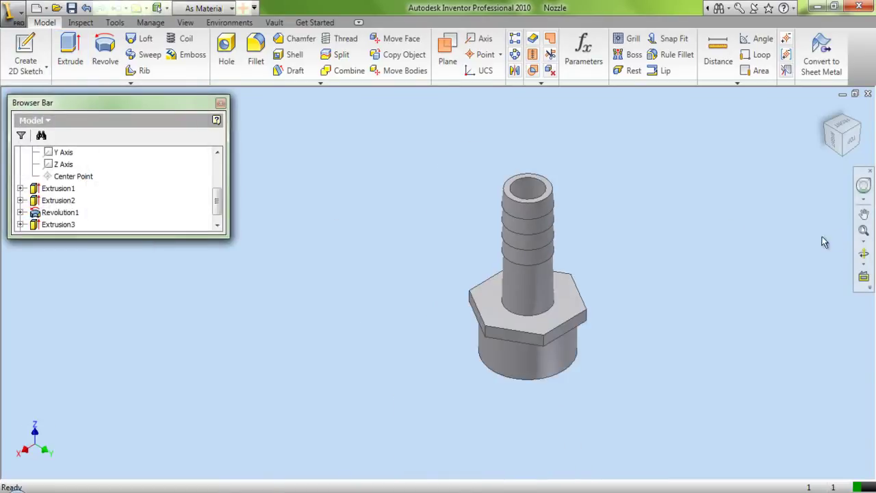
{"action": "left_click", "coordinate": [863, 253]}
{"action": "left_click_drag", "start_coordinate": [498, 323], "coordinate": [354, 290]}
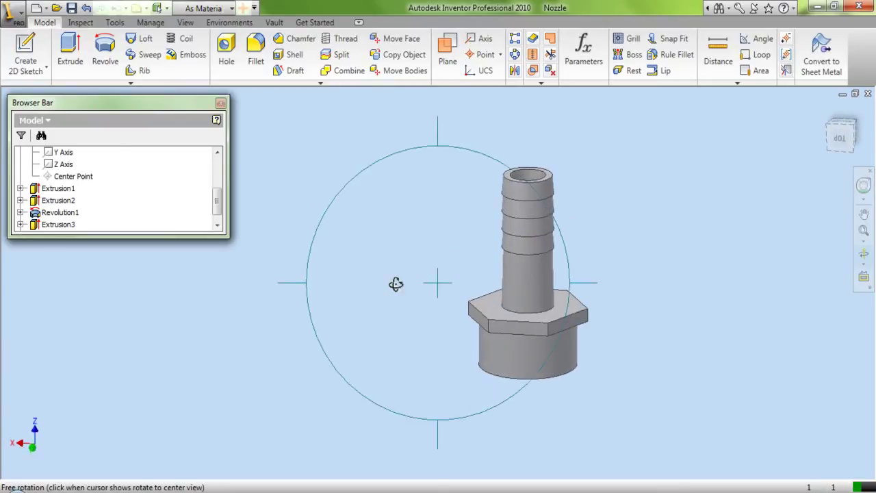
{"action": "right_click", "coordinate": [459, 221]}
{"action": "left_click", "coordinate": [473, 227]}
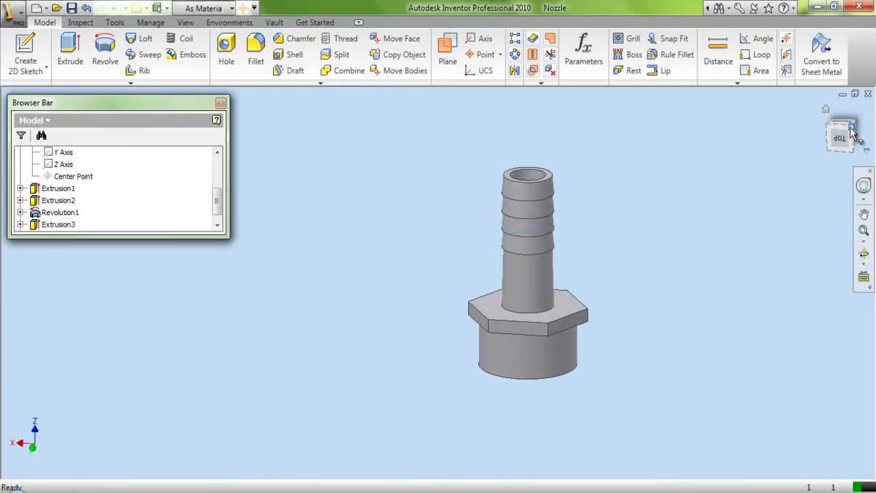
{"action": "left_click", "coordinate": [837, 141]}
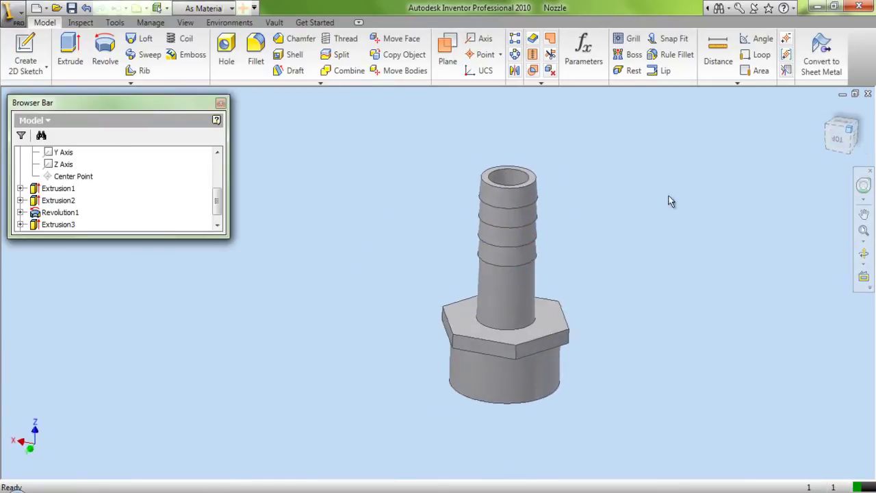
{"action": "right_click", "coordinate": [140, 175]}
{"action": "left_click", "coordinate": [172, 335]}
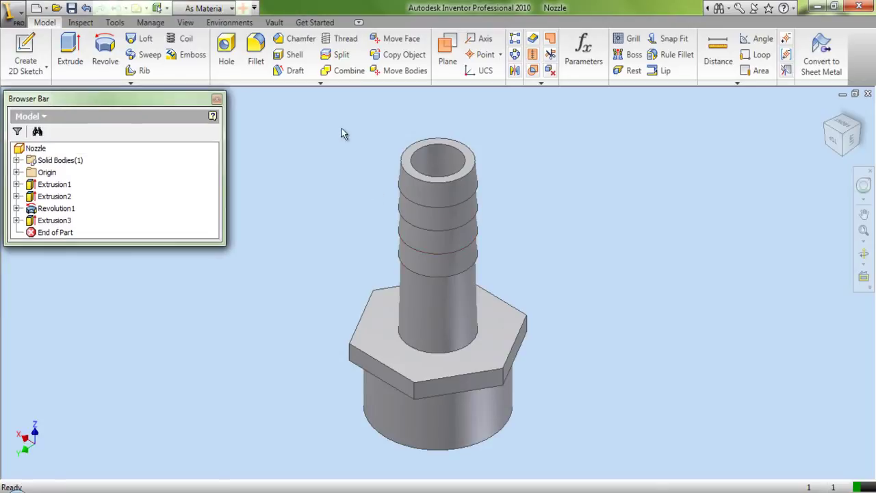
- Add a full-length right-hand thread to the ring body's outer face, using BSP Pipe Threads, size 1, designation G 1-11, class A
{"action": "left_click", "coordinate": [342, 39]}
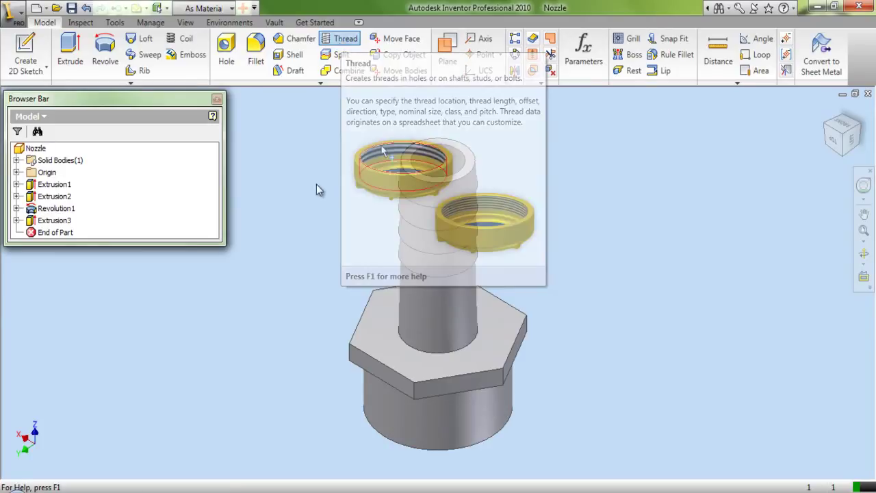
{"action": "left_click", "coordinate": [389, 419]}
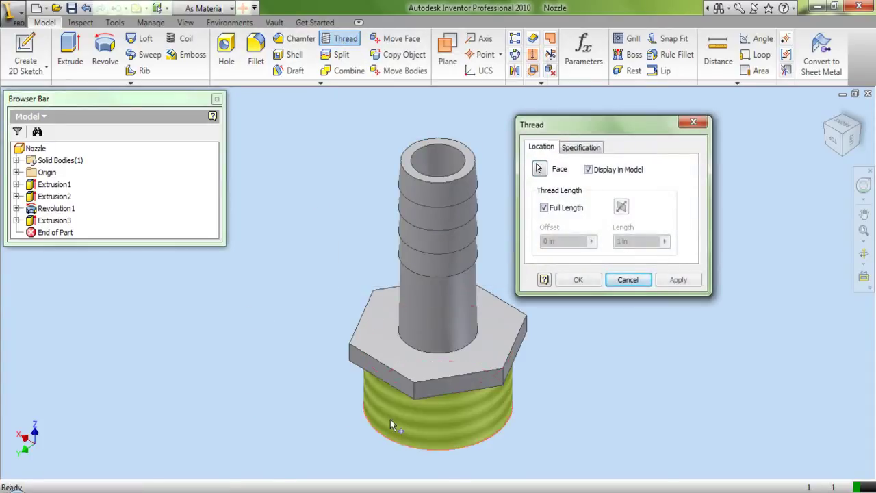
{"action": "left_click", "coordinate": [587, 148]}
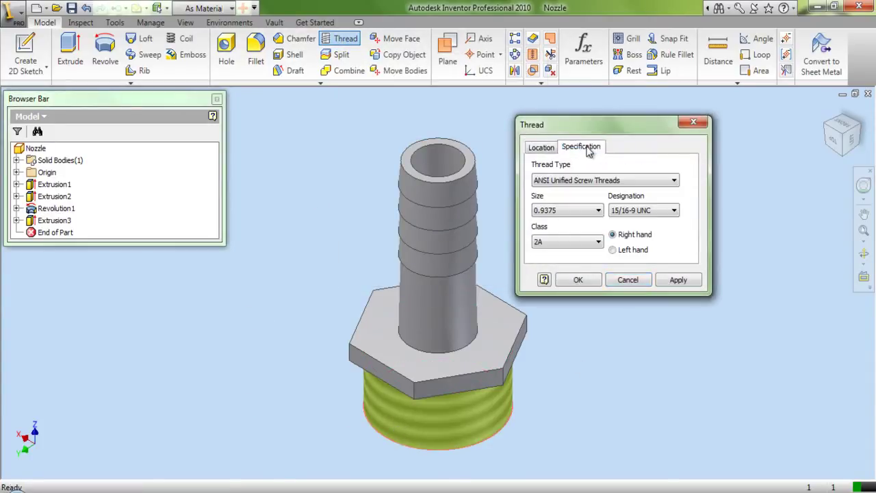
{"action": "left_click", "coordinate": [625, 182]}
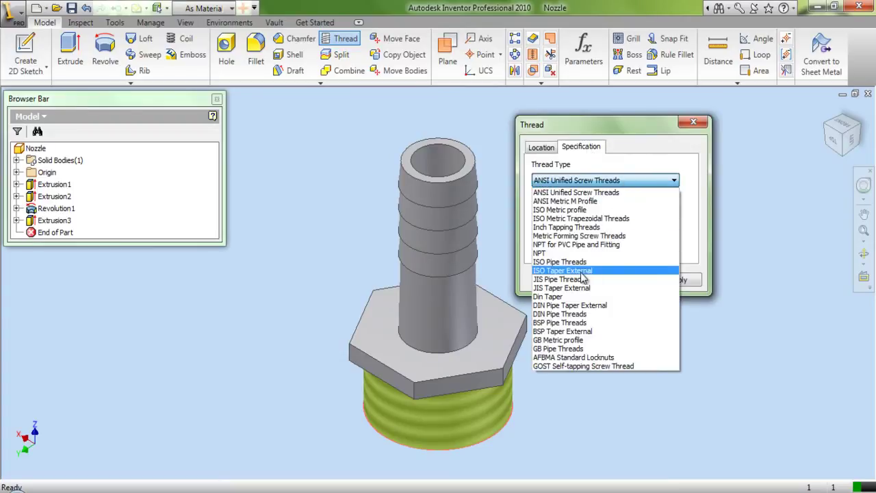
{"action": "left_click", "coordinate": [574, 324]}
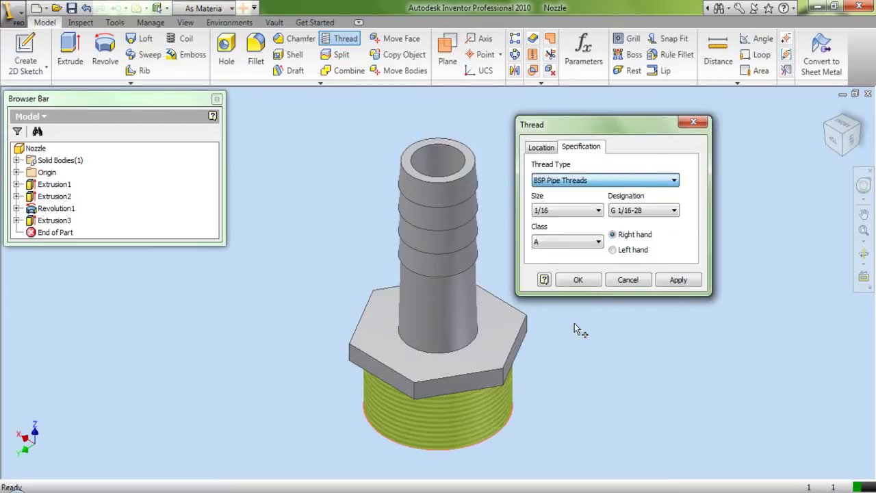
{"action": "left_click", "coordinate": [593, 212]}
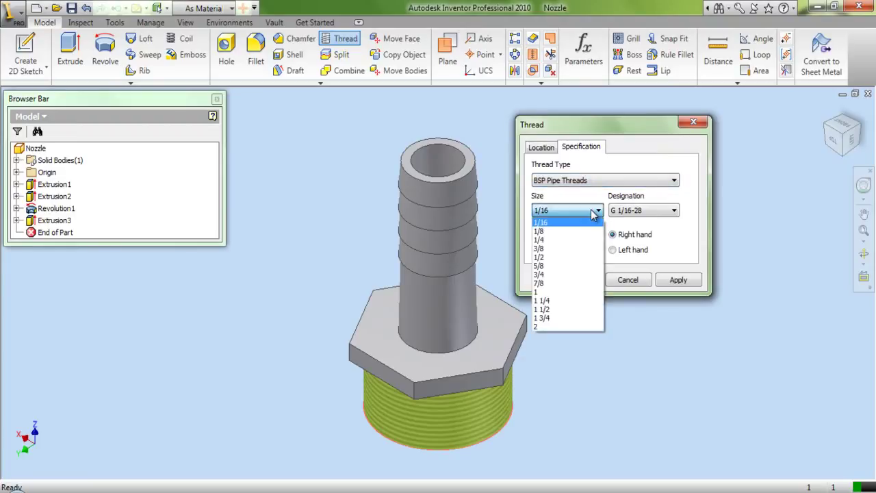
{"action": "left_click", "coordinate": [558, 291]}
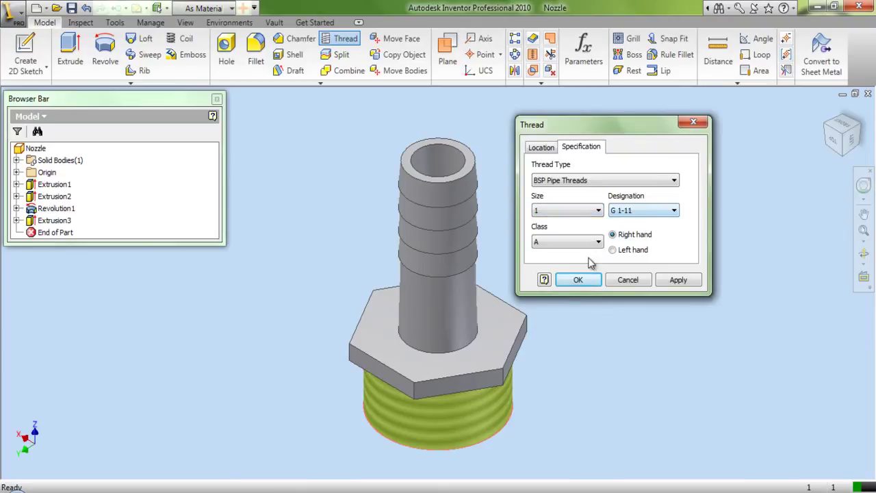
{"action": "left_click", "coordinate": [578, 280]}
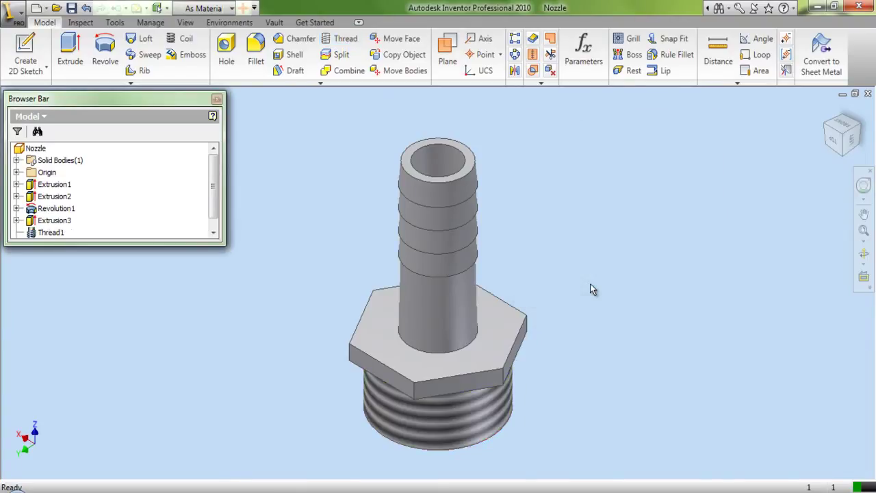
- Examine the threaded nozzle from other angles
{"action": "left_click", "coordinate": [864, 254]}
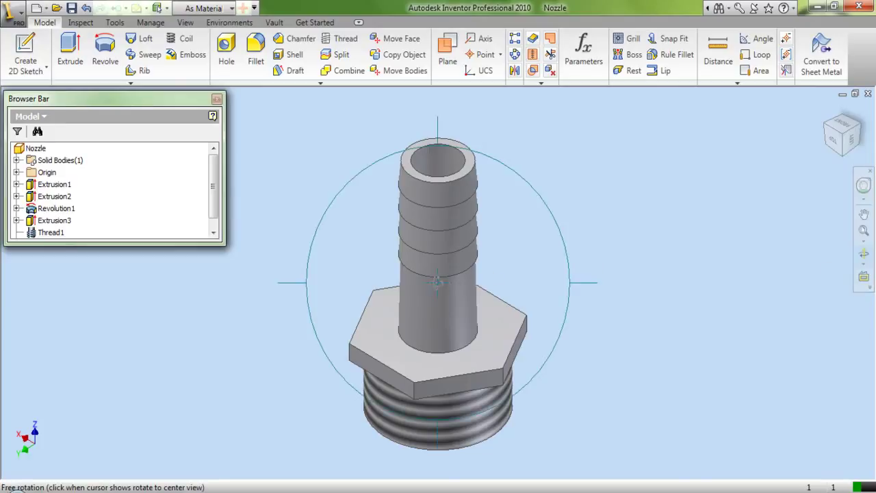